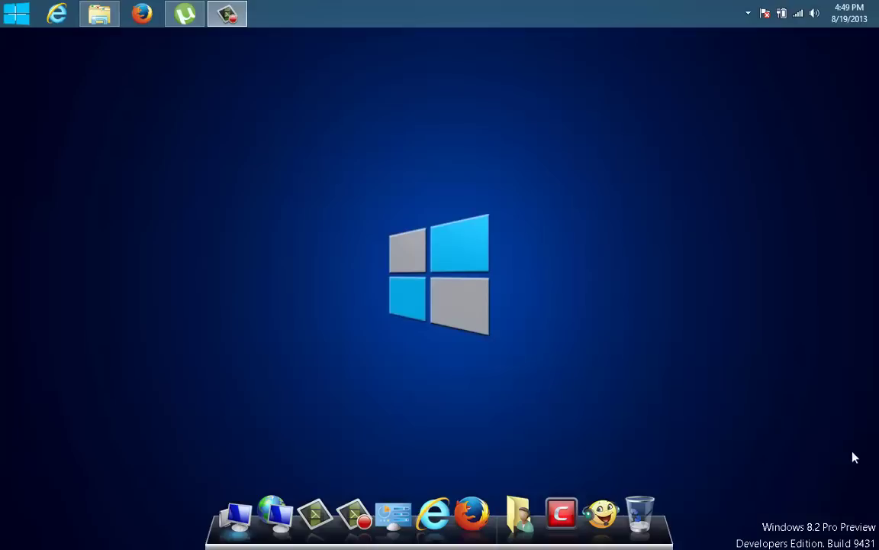
- Show the icons on the desktop
right_click(527, 206)
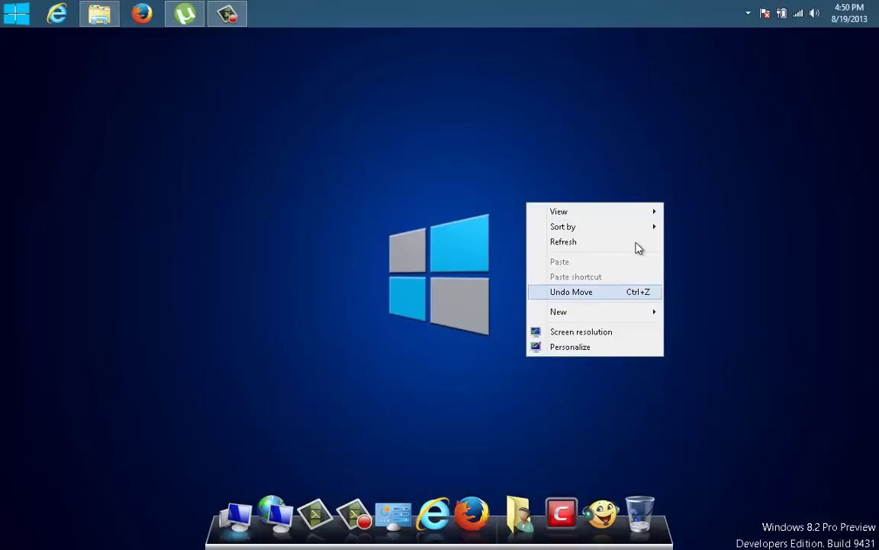
mouse_move(633, 213)
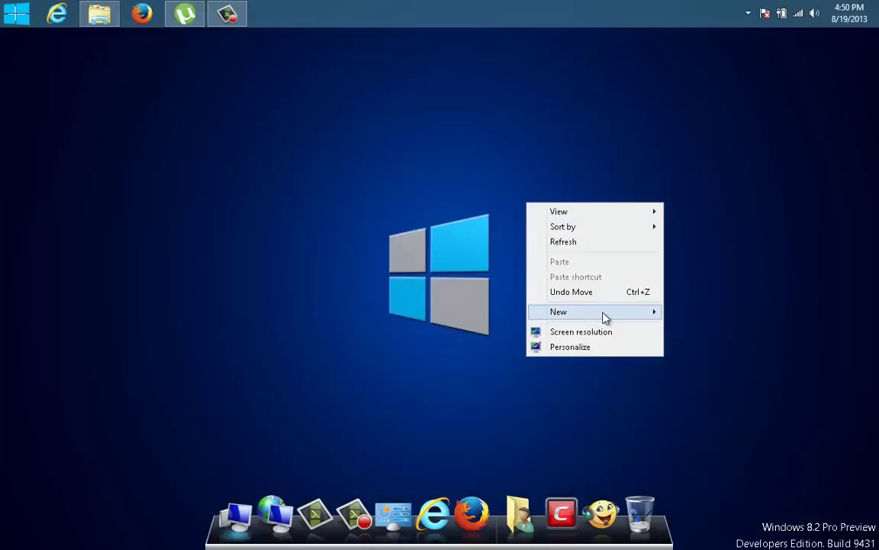
mouse_move(605, 317)
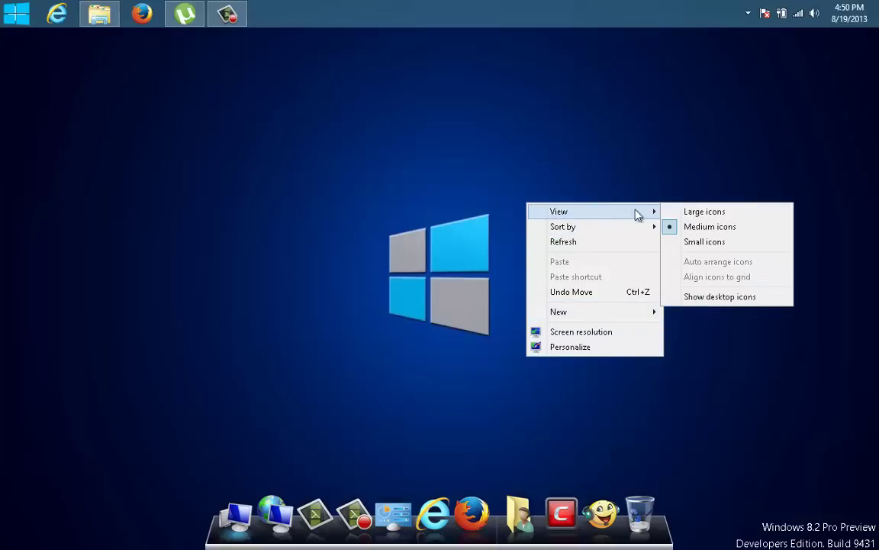
click(719, 298)
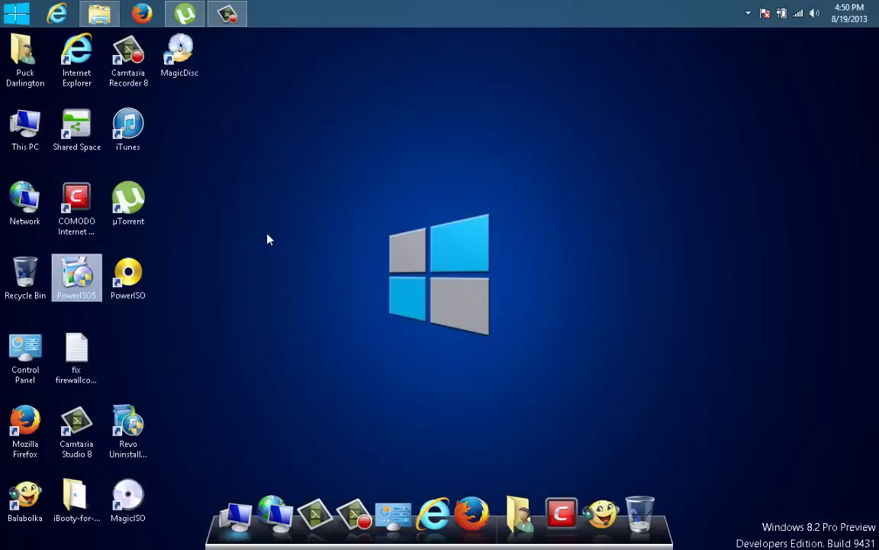
- Run the PowerISO5 installer, accept the license and the AVG SafeGuard Toolbar offer, and install into C:\Program Files\PowerISO\
drag(191, 139, 191, 136)
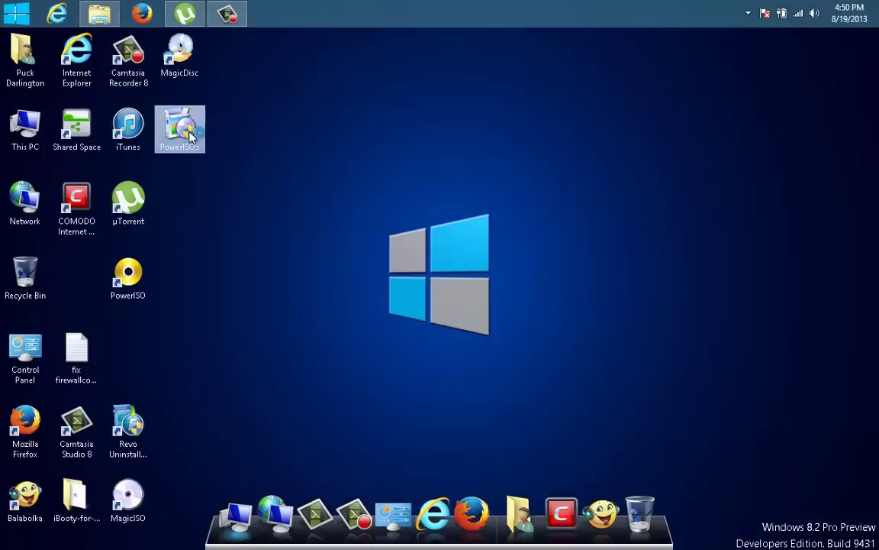
click(506, 295)
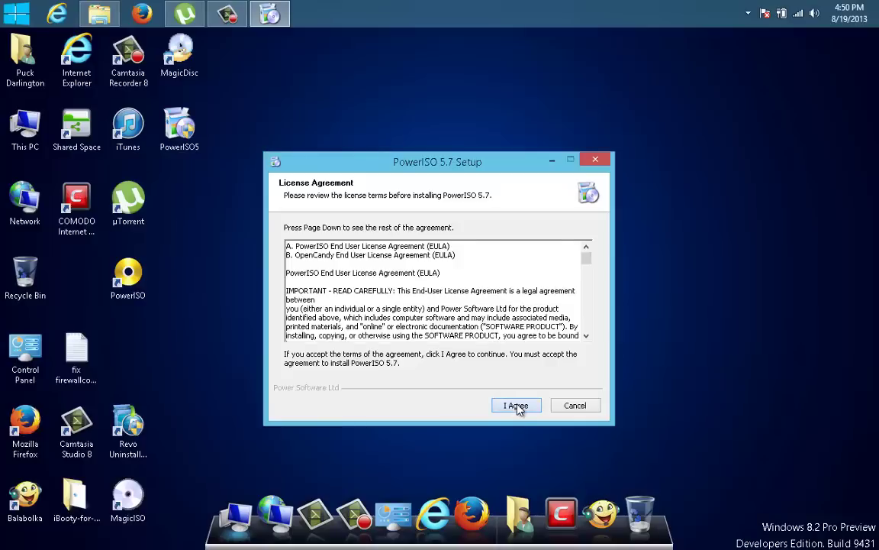
click(517, 406)
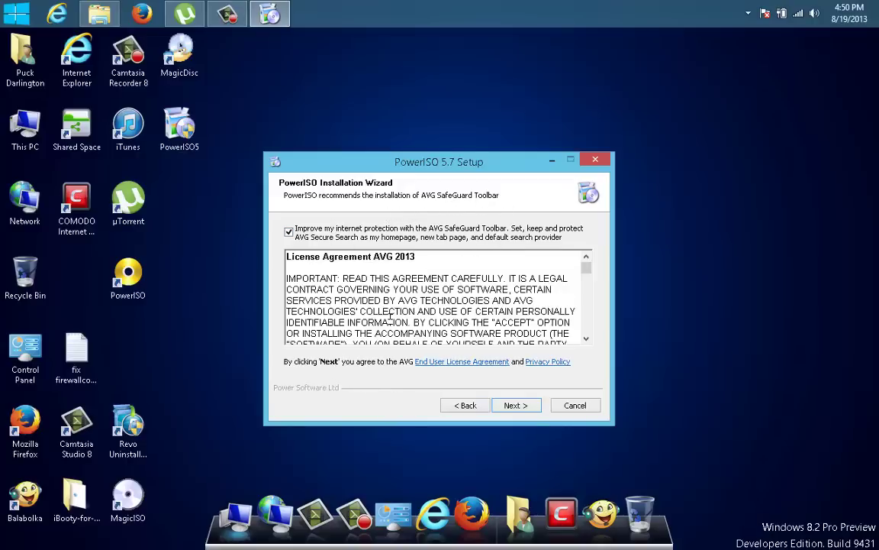
mouse_move(584, 274)
mouse_down()
mouse_move(590, 347)
mouse_move(587, 266)
mouse_up()
click(515, 405)
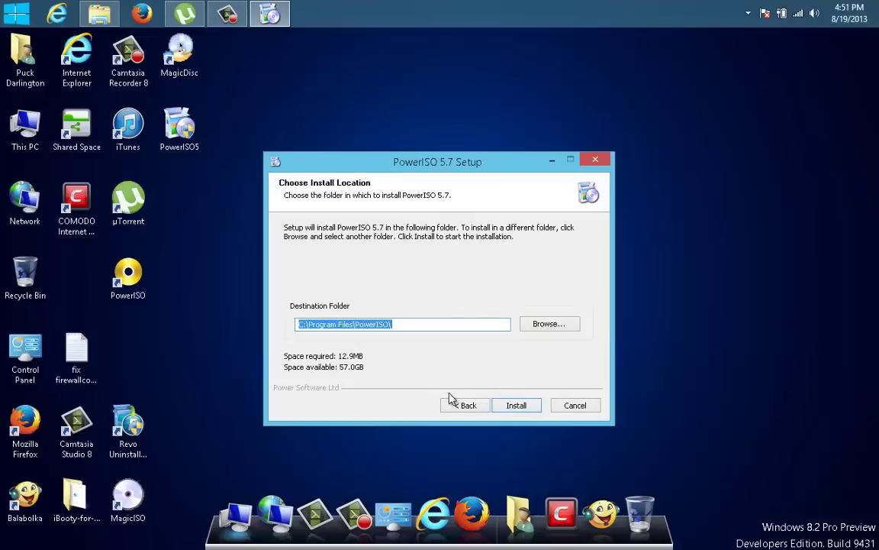
click(503, 407)
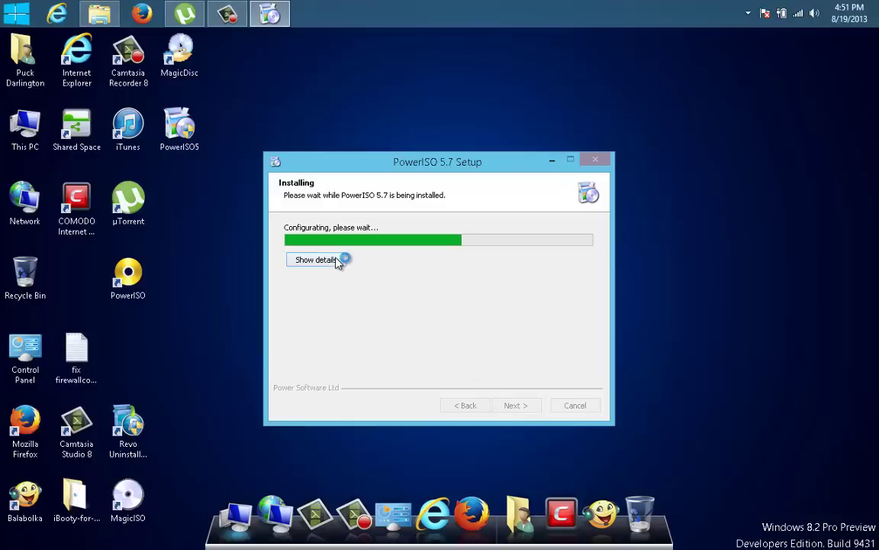
- Show the installation details, decline the Internet Explorer search provider change, and finish the PowerISO setup
click(315, 260)
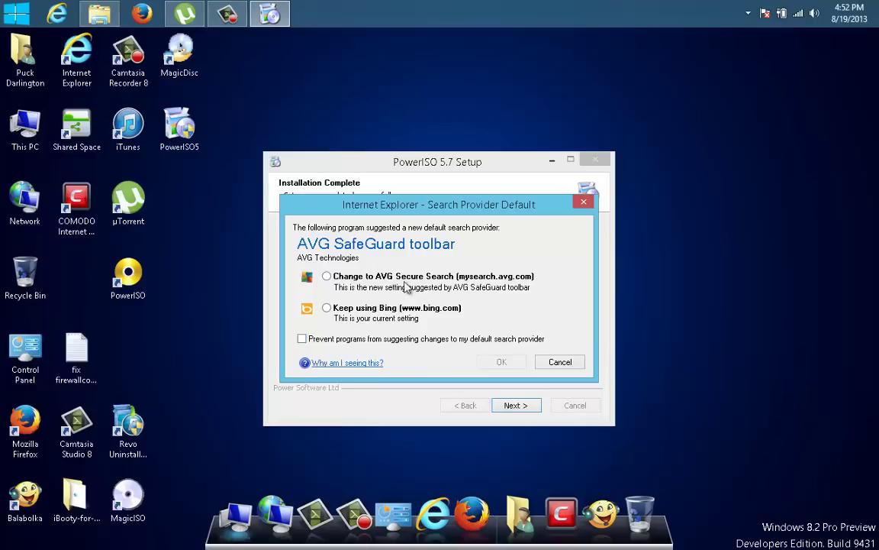
click(486, 345)
click(560, 362)
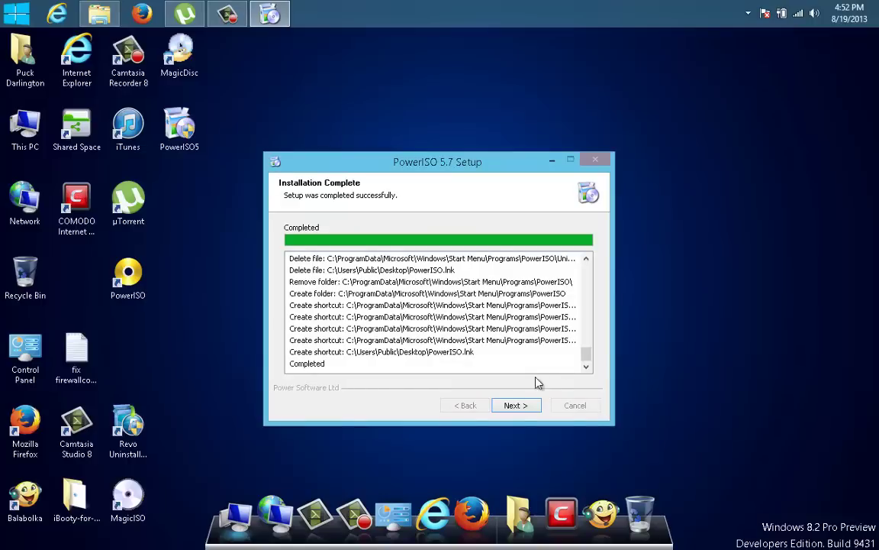
click(517, 410)
click(516, 405)
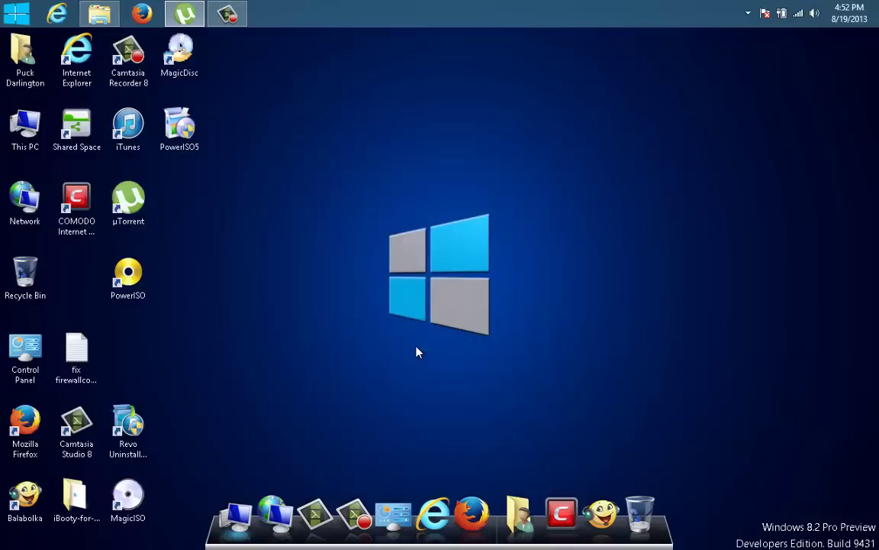
- Open Firefox to check for changes made by the installed toolbar, and close it again
click(471, 510)
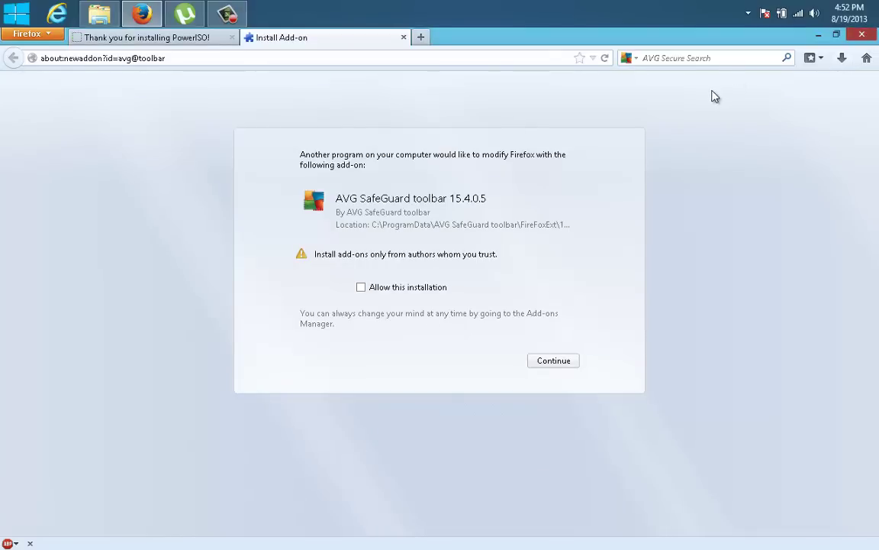
click(403, 321)
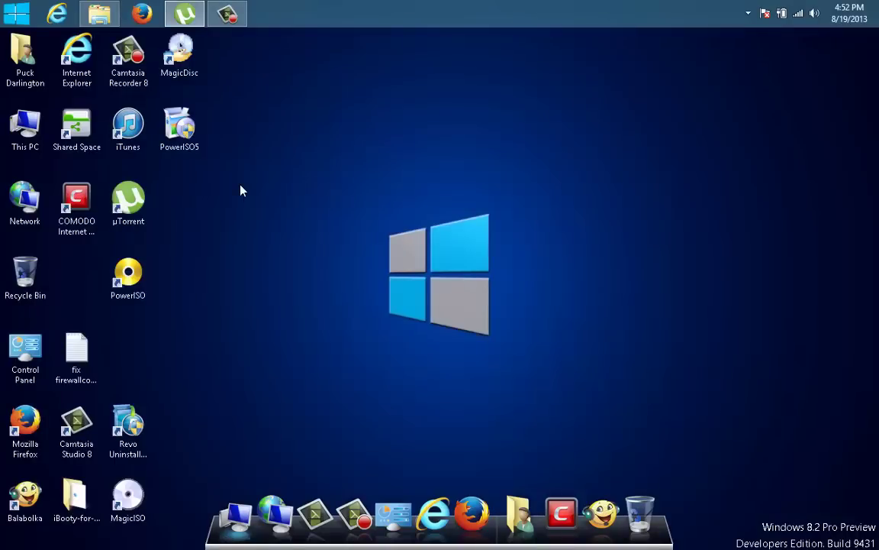
- Open Programs and Features in Control Panel
click(17, 13)
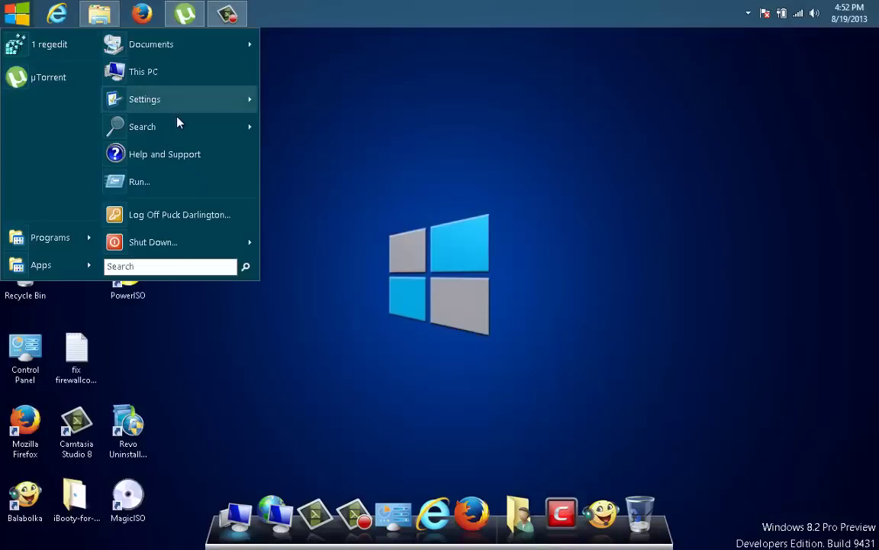
mouse_move(183, 101)
click(298, 97)
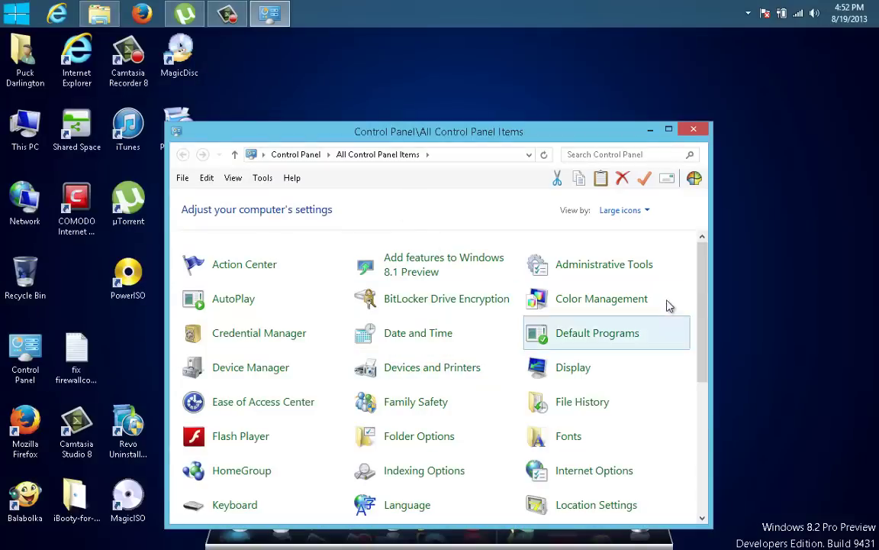
scroll(627, 346, down, 5)
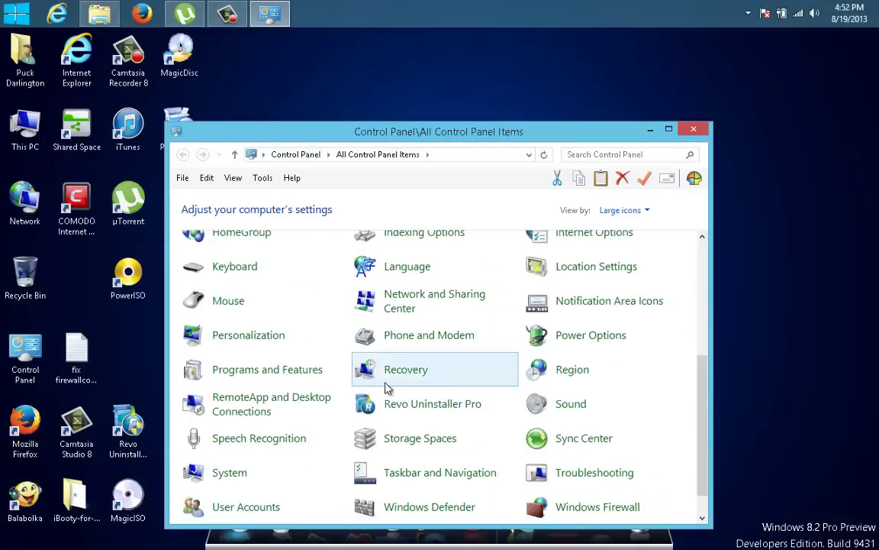
click(320, 372)
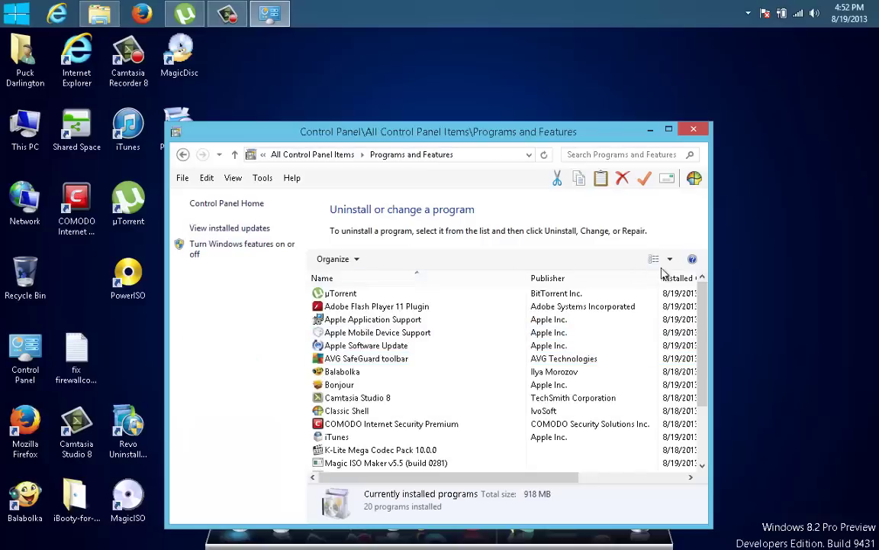
- Try to uninstall the AVG SafeGuard toolbar together with AVG Secure Search
click(394, 360)
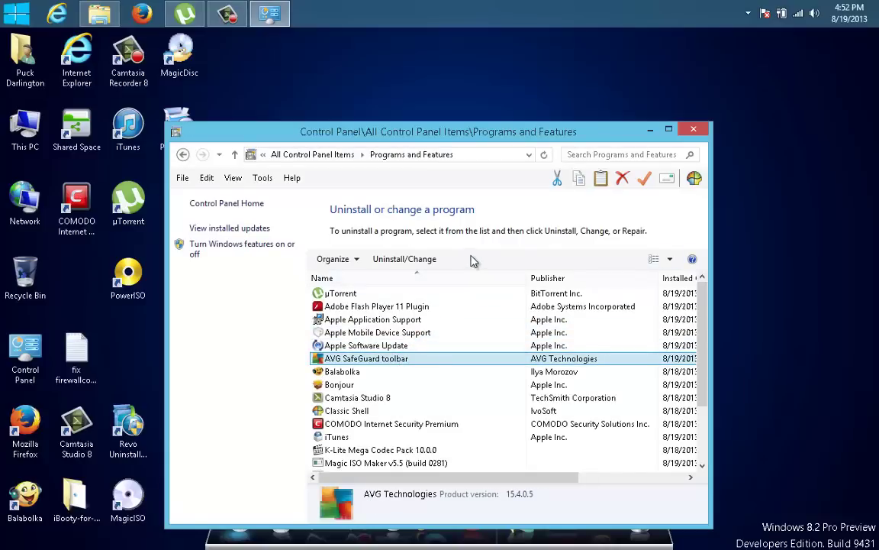
double_click(439, 362)
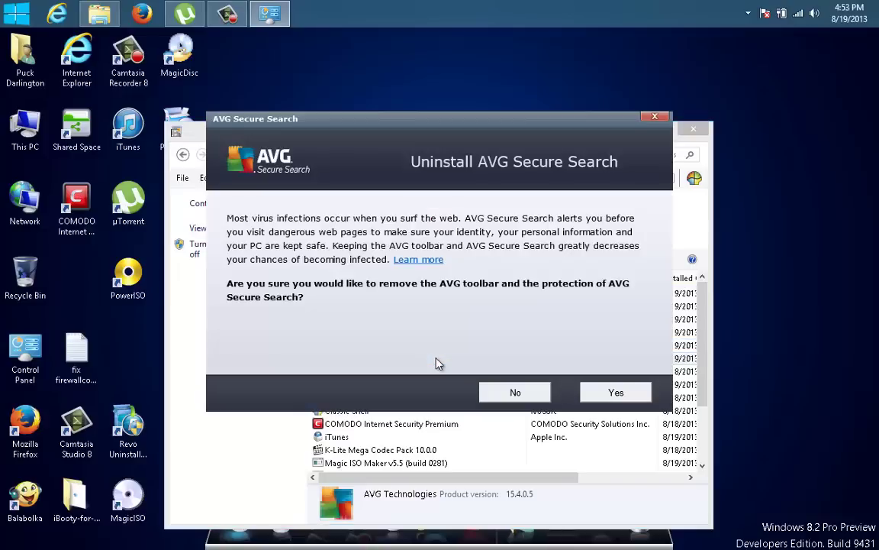
click(614, 391)
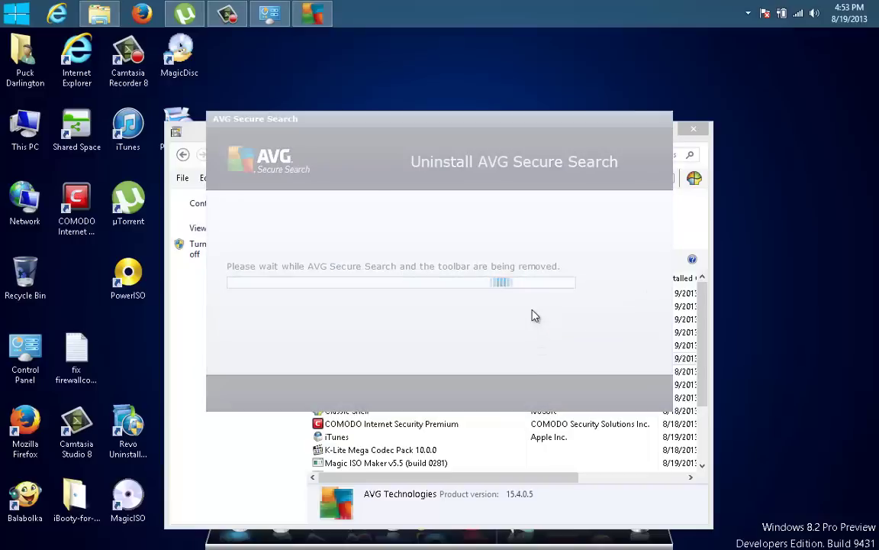
click(405, 294)
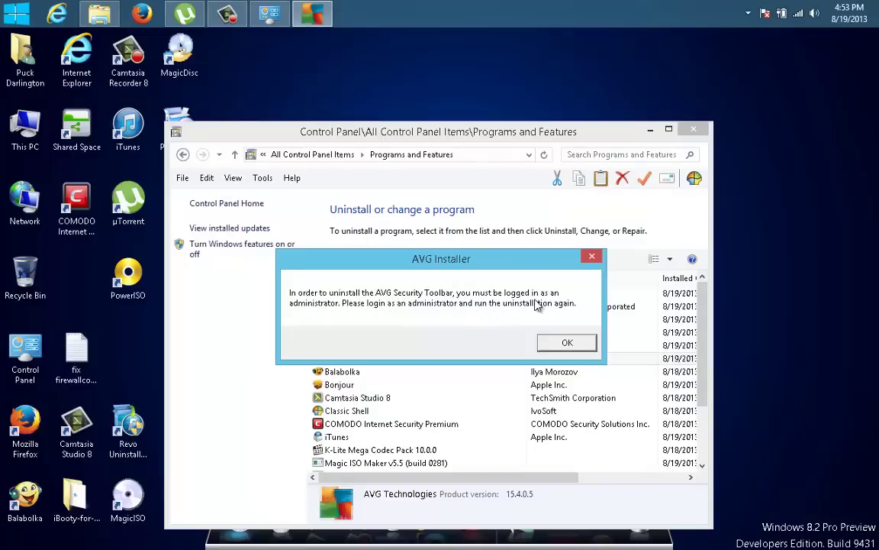
click(584, 351)
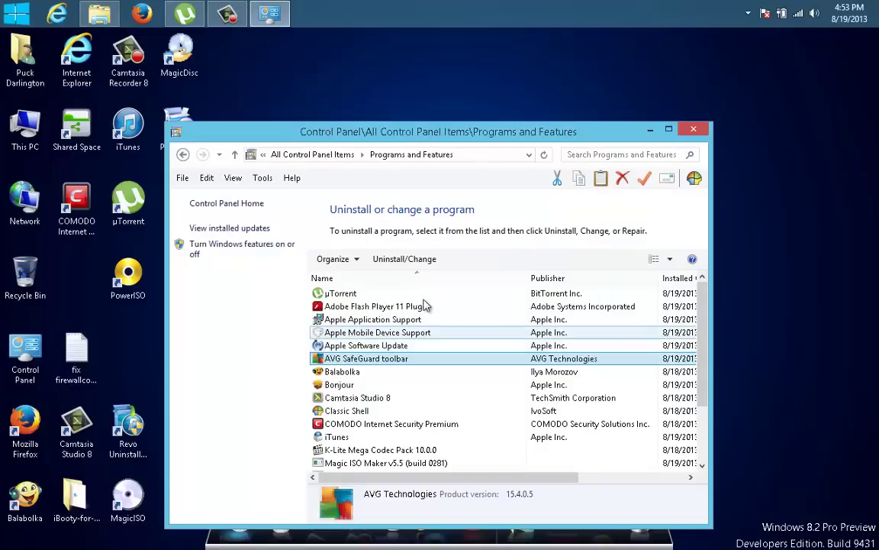
- Open User Accounts in a second Control Panel window, placed higher on the desktop
click(16, 14)
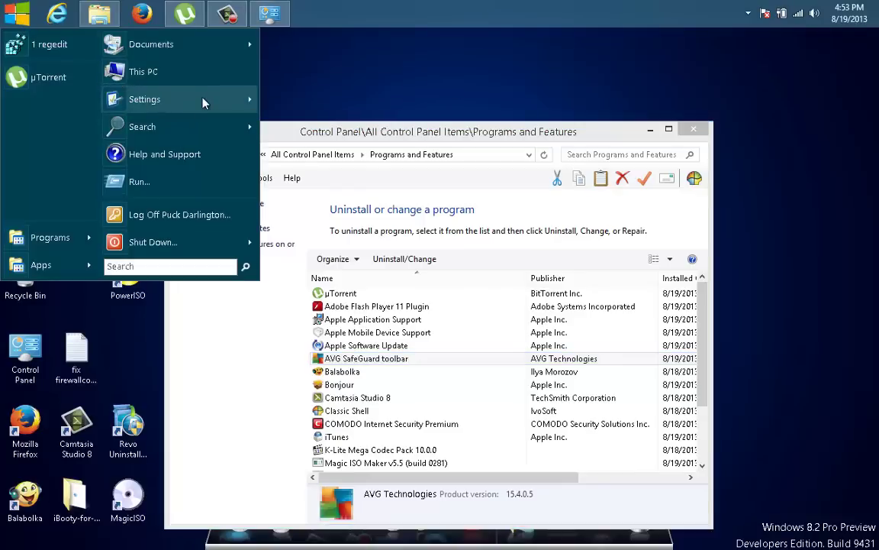
mouse_move(202, 98)
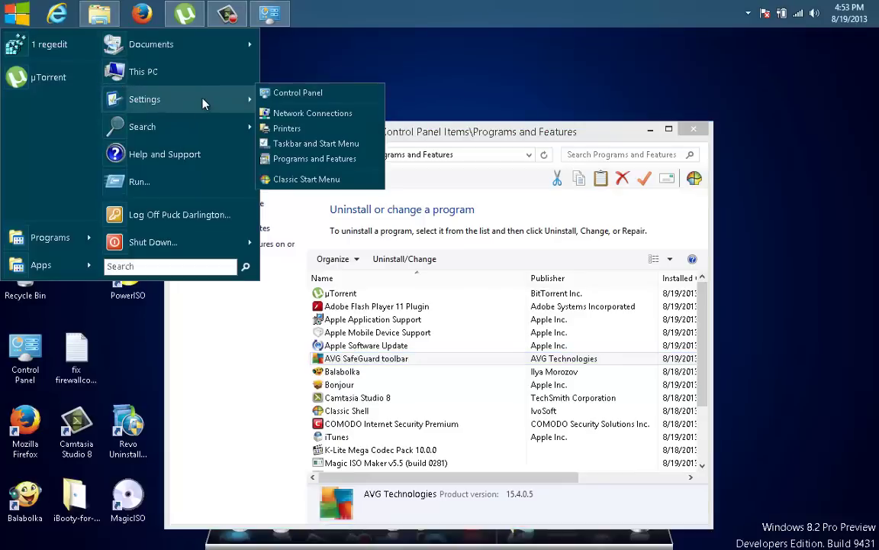
click(323, 92)
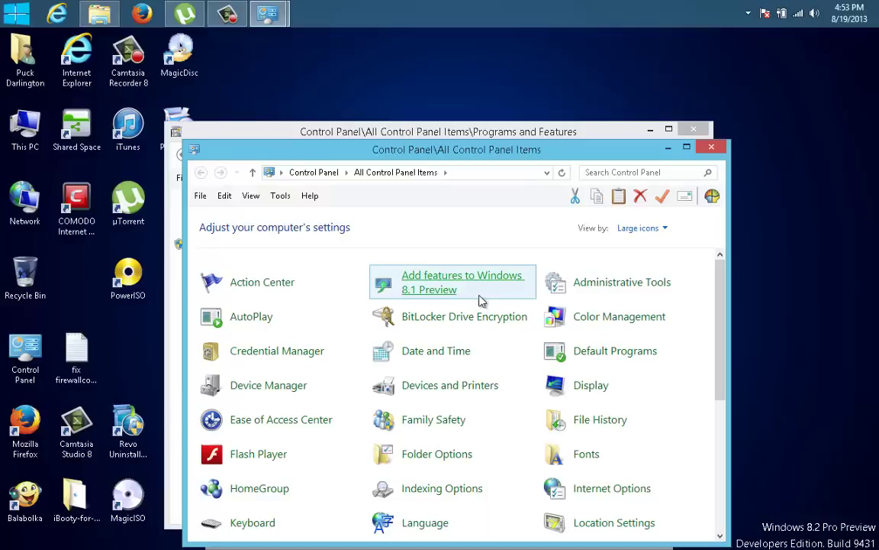
drag(720, 321, 717, 471)
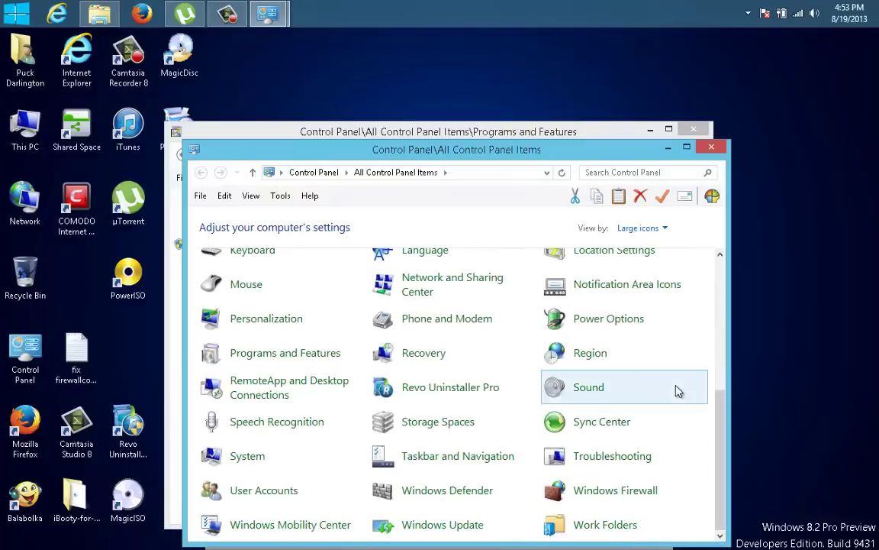
drag(532, 155, 564, 50)
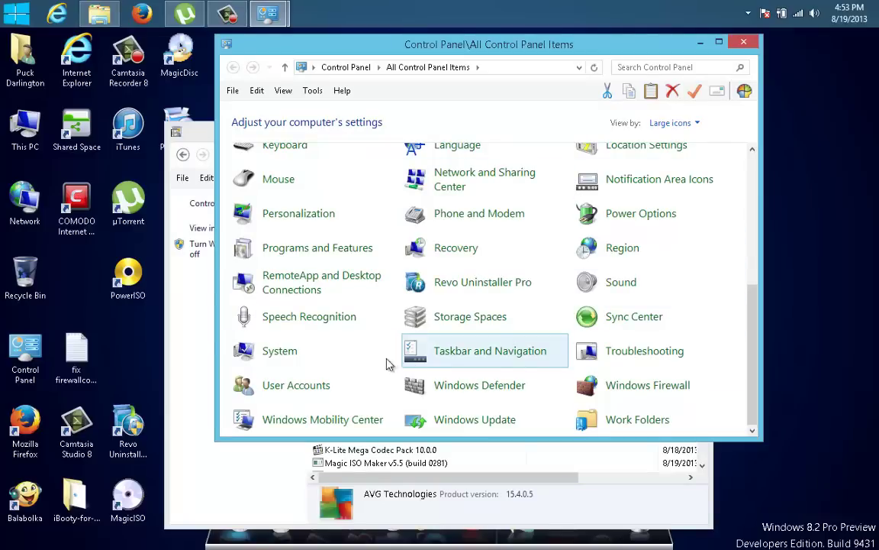
click(324, 383)
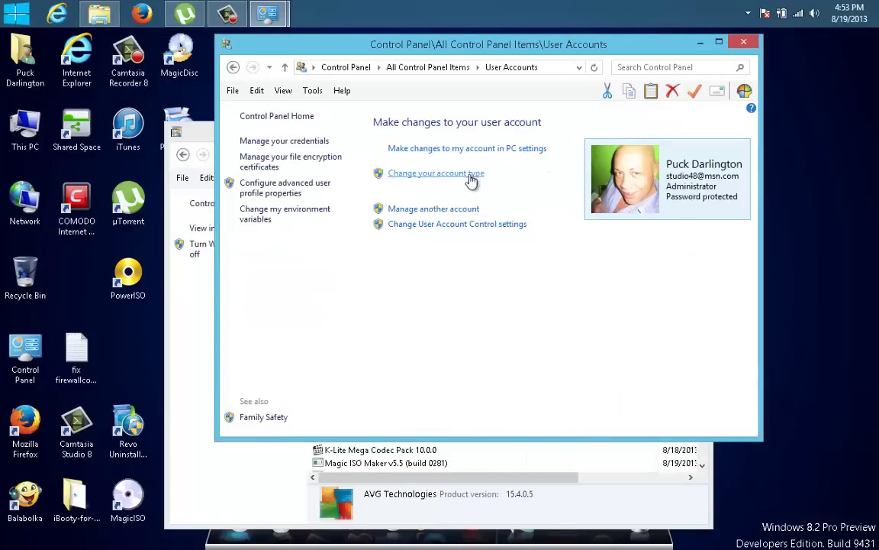
- Examine the signed-in account's page in PC settings and its account type options in User Accounts
click(467, 149)
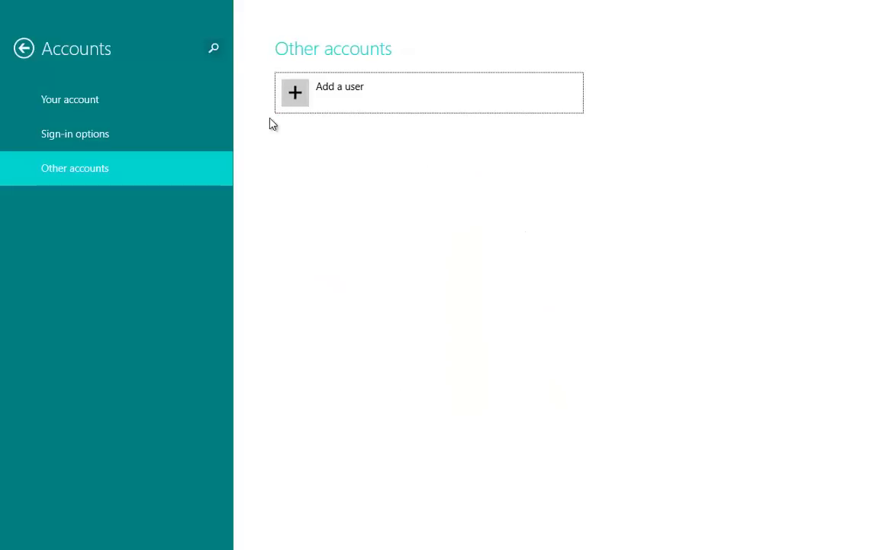
click(66, 104)
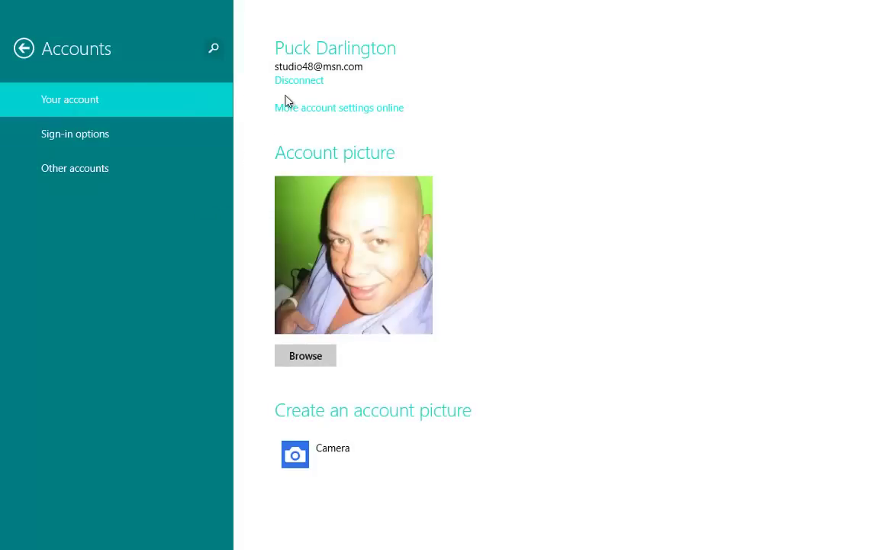
click(24, 48)
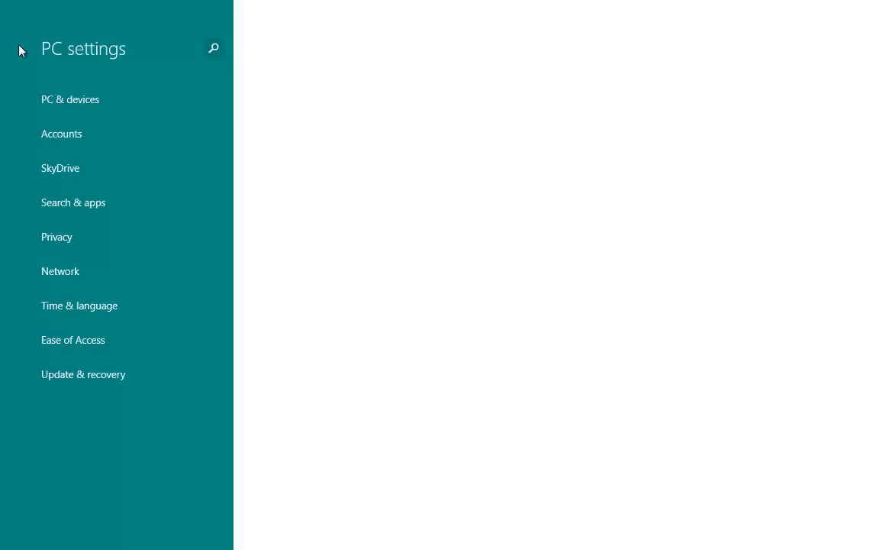
click(3, 7)
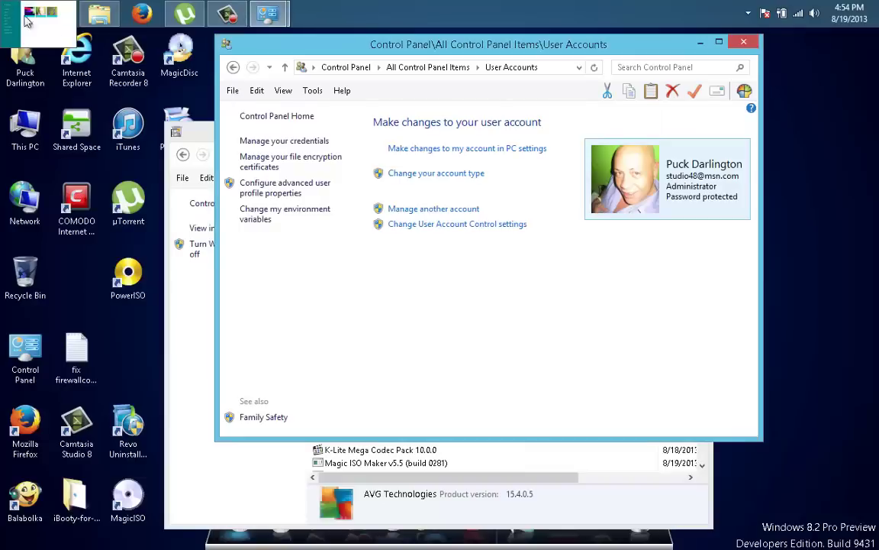
click(463, 175)
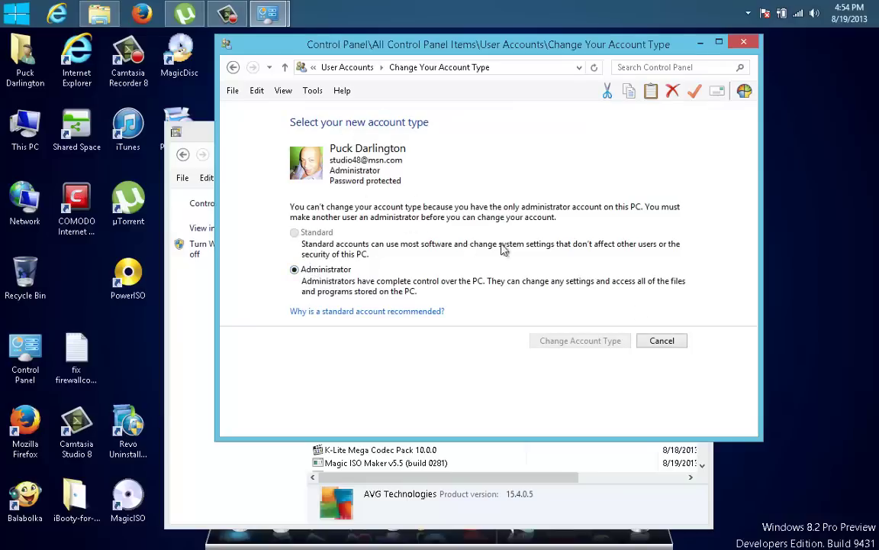
click(675, 348)
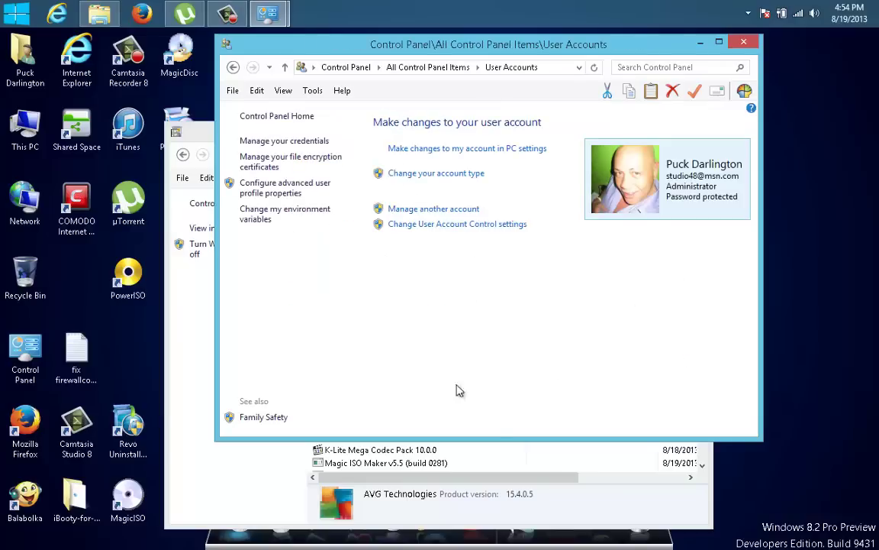
- Close the User Accounts window and the Programs and Features window
click(526, 495)
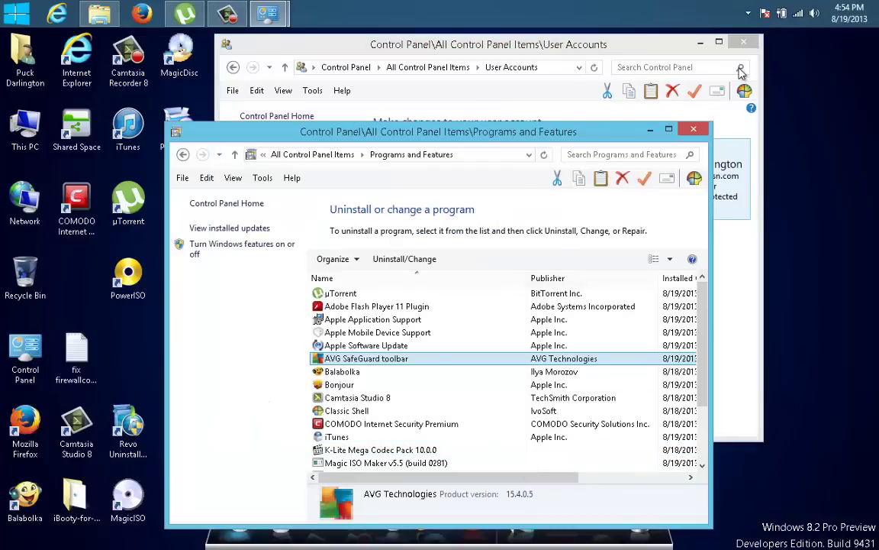
click(744, 42)
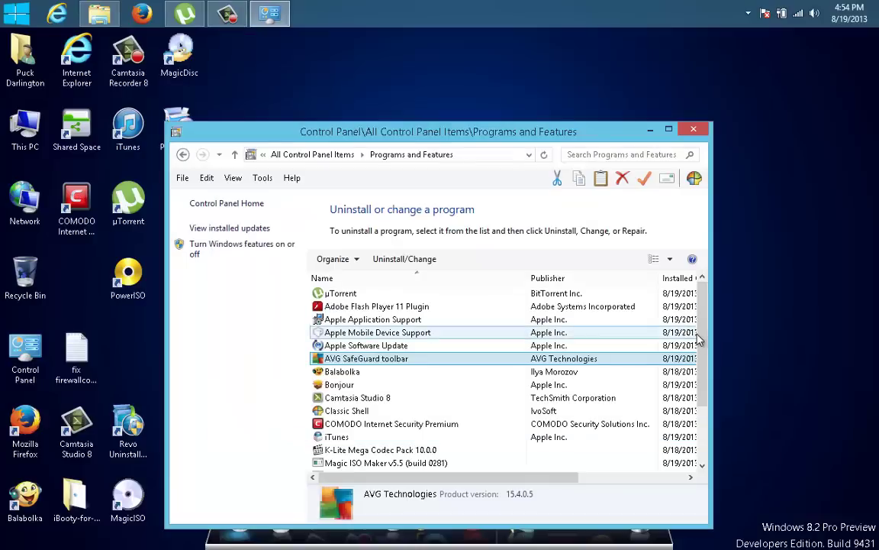
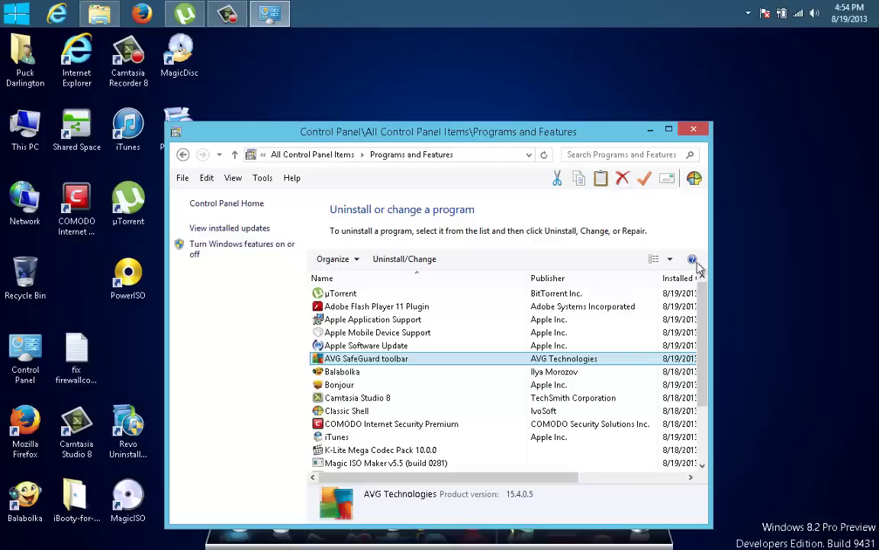
drag(549, 122, 561, 29)
drag(483, 42, 636, 39)
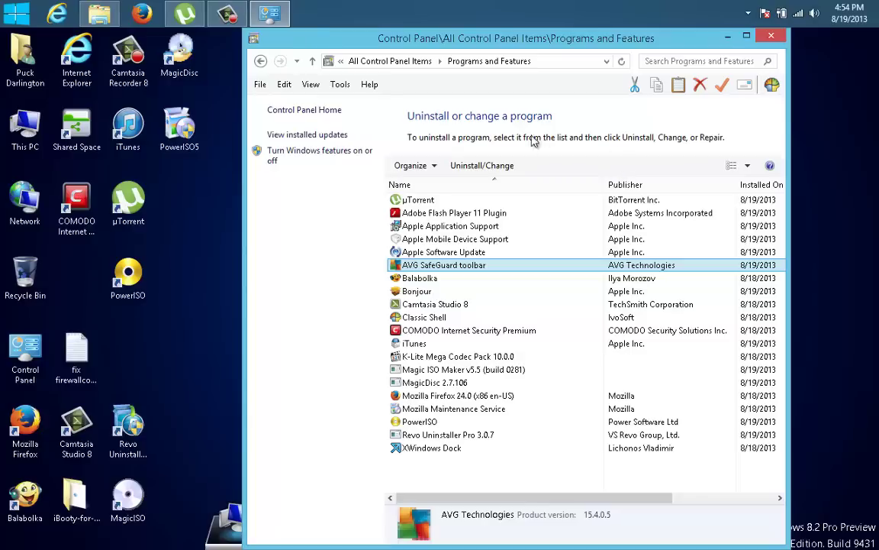
key(alt+F4)
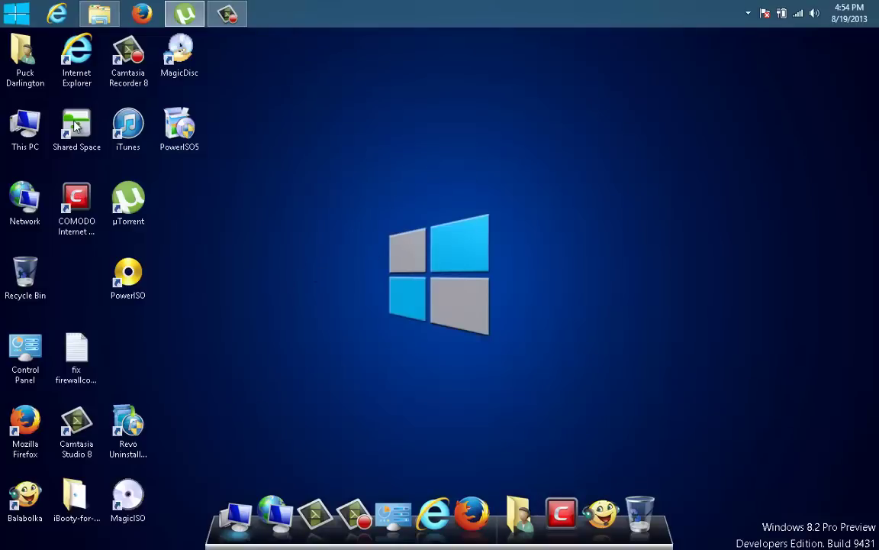
click(26, 13)
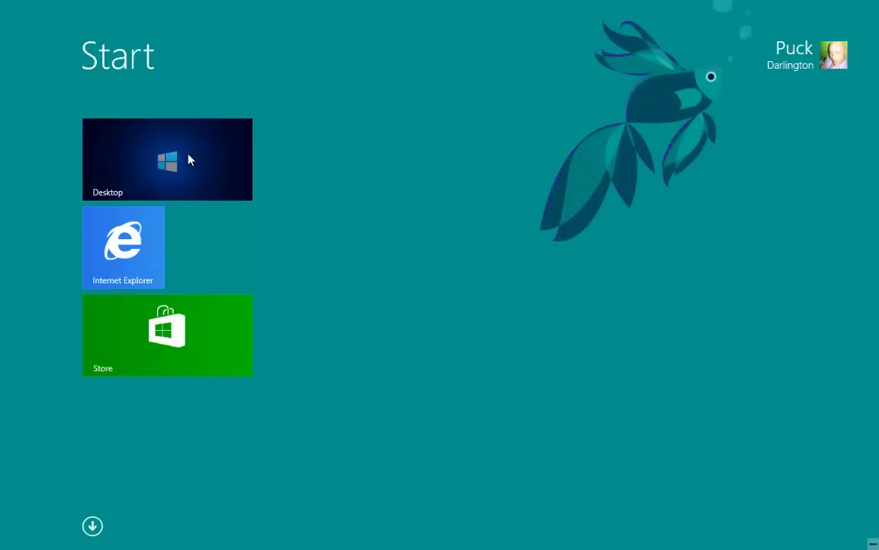
click(189, 158)
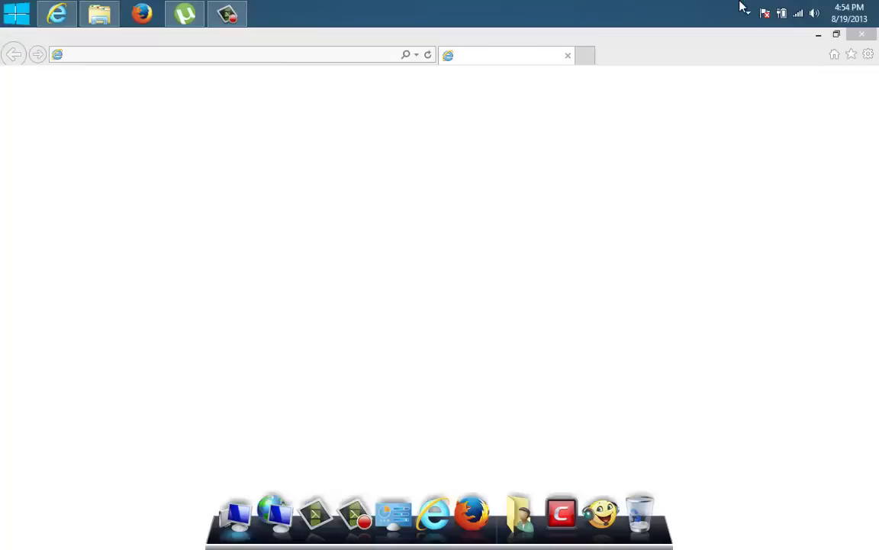
click(862, 34)
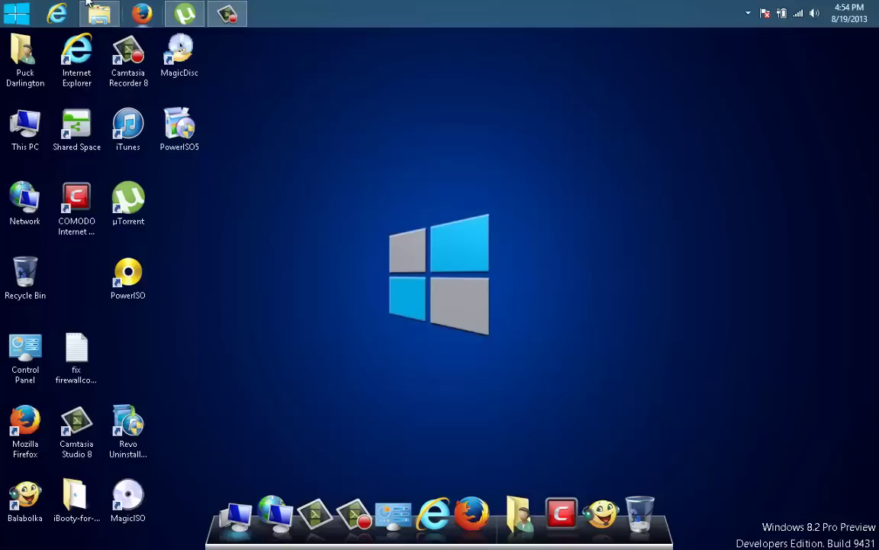
- Launch Revo Uninstaller Pro from the installed programs
click(19, 13)
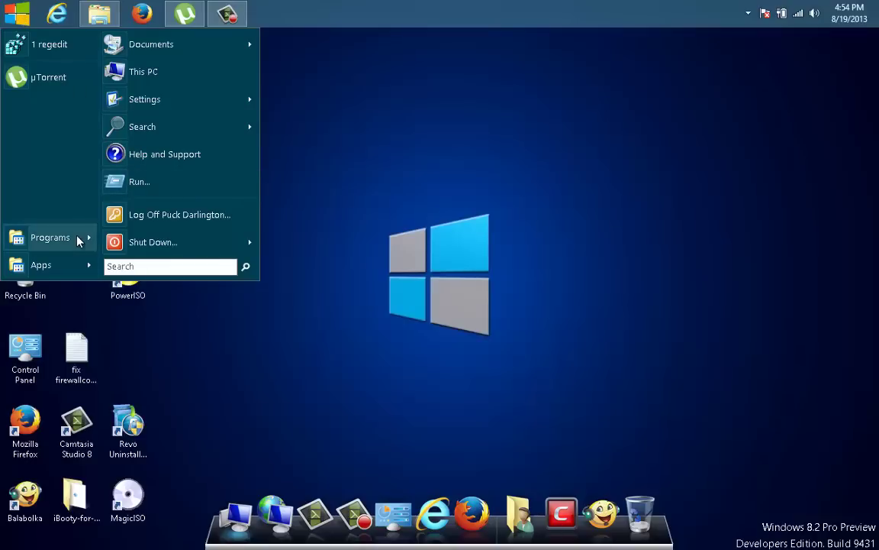
mouse_move(77, 238)
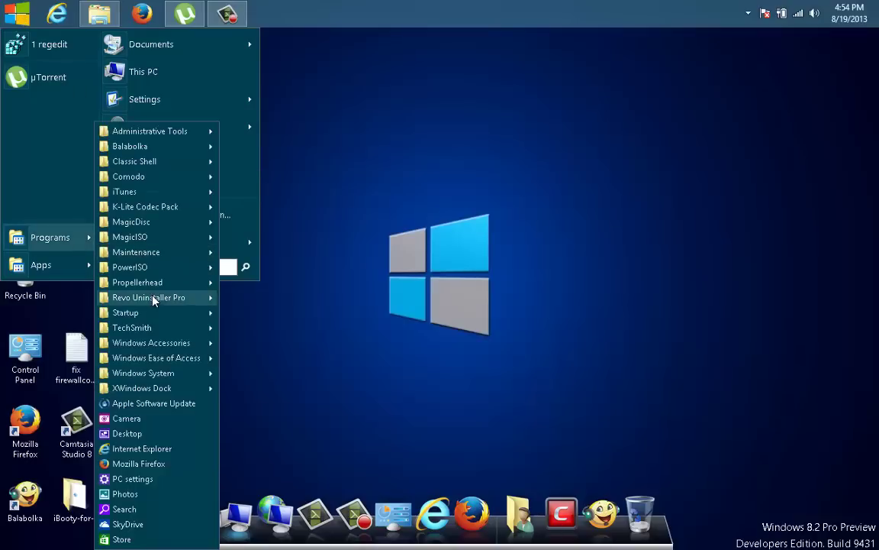
mouse_move(153, 298)
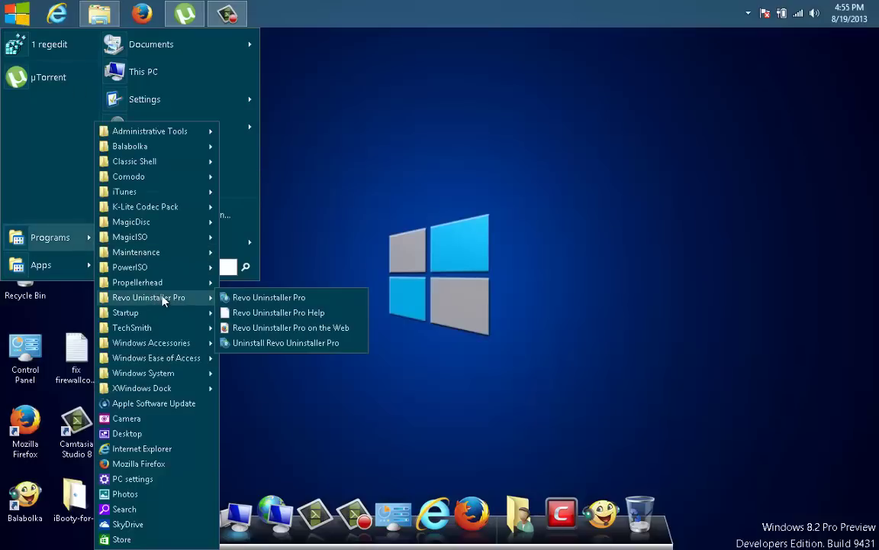
click(246, 298)
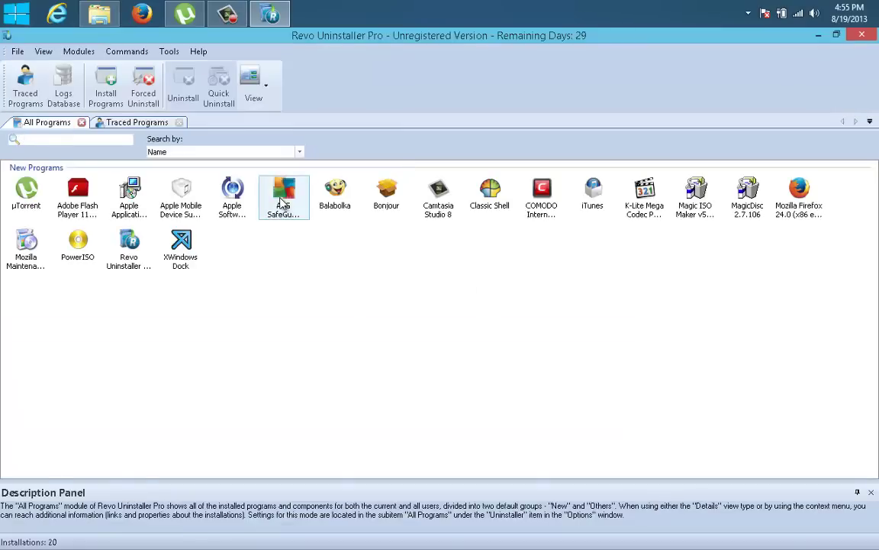
- Try to remove the AVG SafeGuard toolbar with Quick Uninstall, choosing to wait for ScriptHelper.exe to respond
click(282, 204)
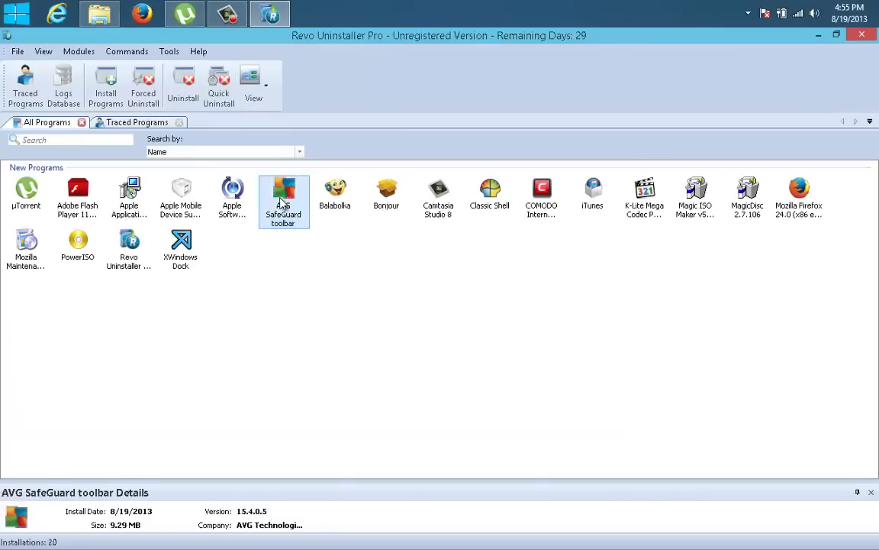
click(218, 98)
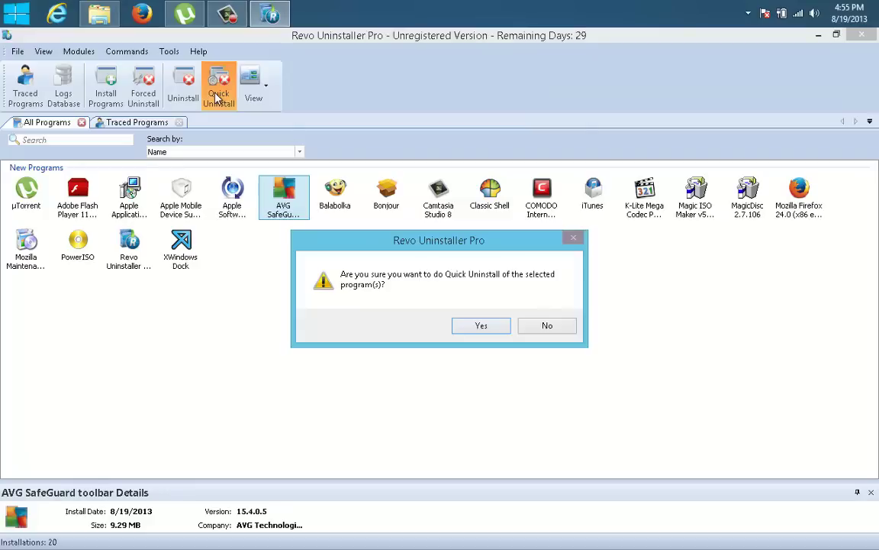
click(470, 331)
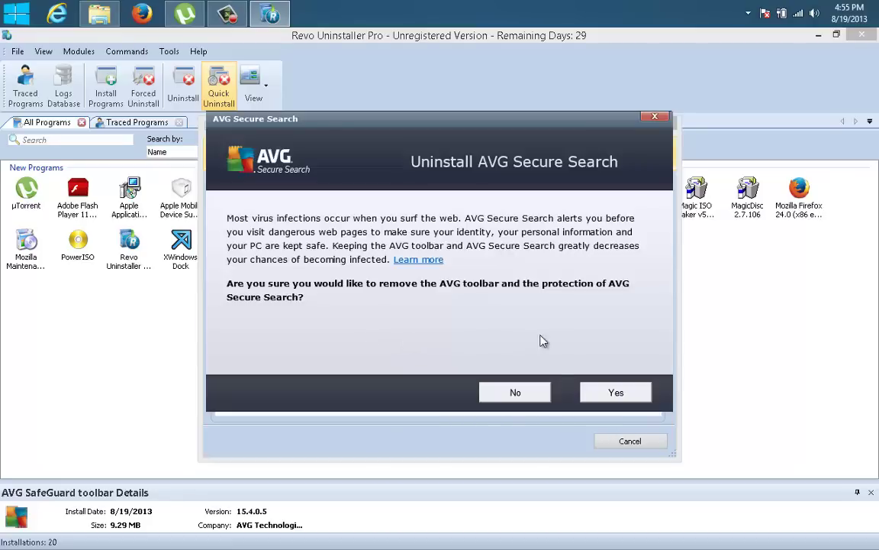
click(615, 392)
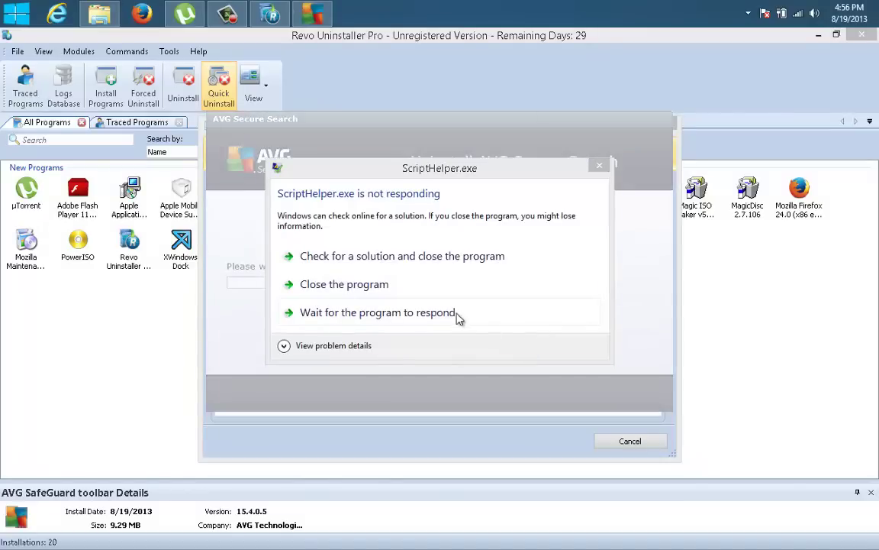
click(453, 313)
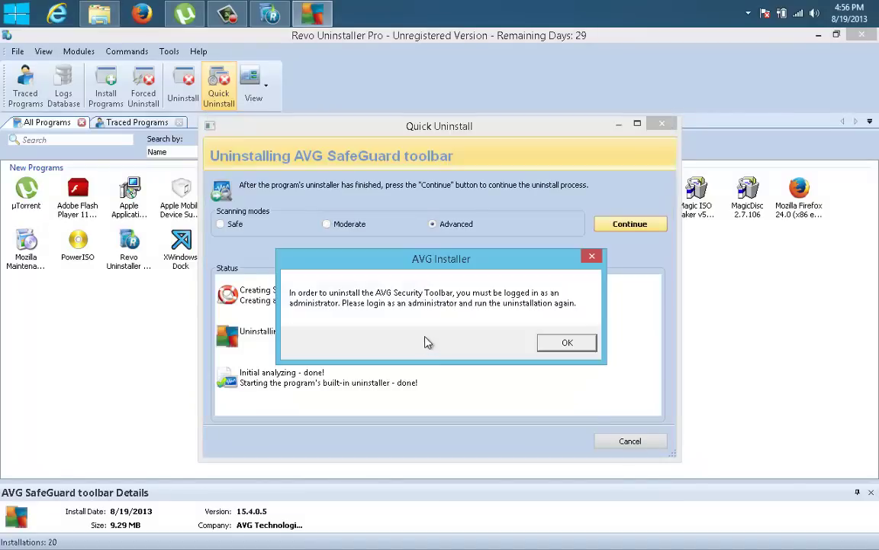
click(547, 343)
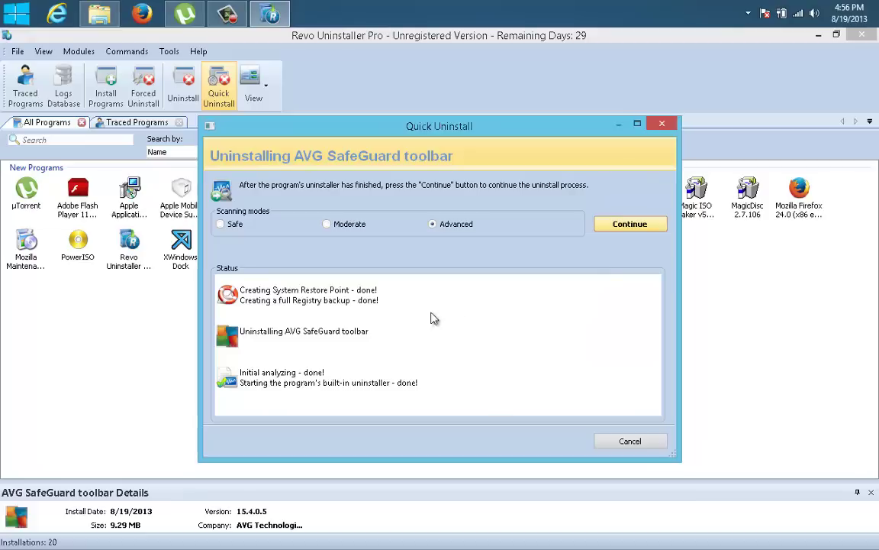
click(631, 442)
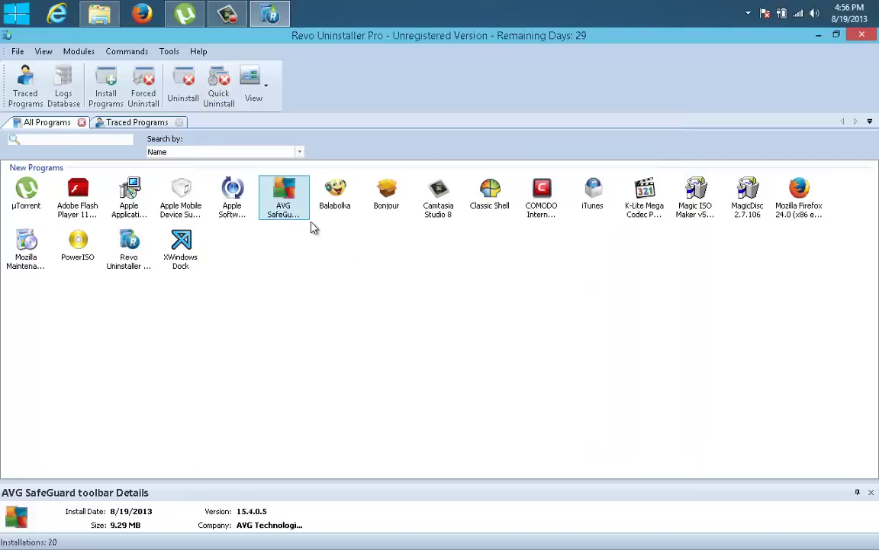
- Set up a Forced Uninstall in Moderate mode for C:\Program Files\AVG SafeGuard toolbar\vprot.exe and look up its built-in uninstaller
click(145, 96)
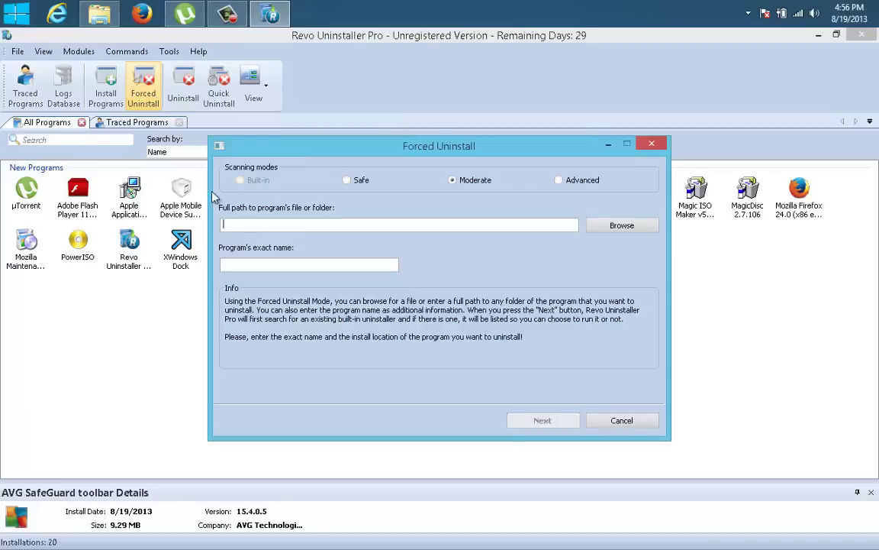
click(635, 227)
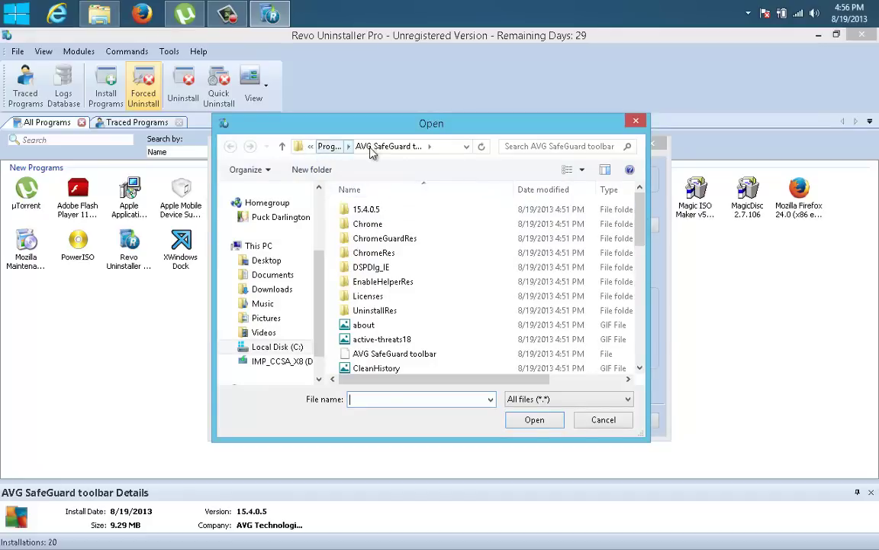
drag(640, 203, 641, 358)
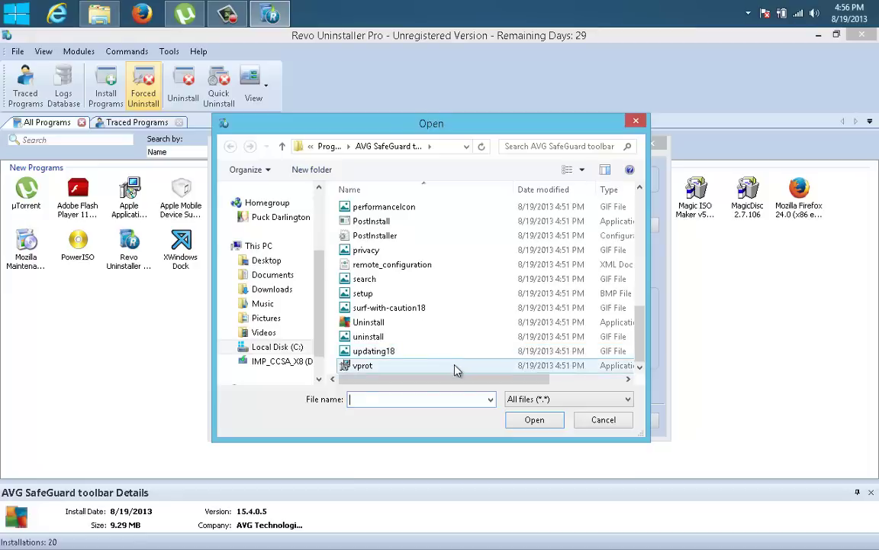
key(Escape)
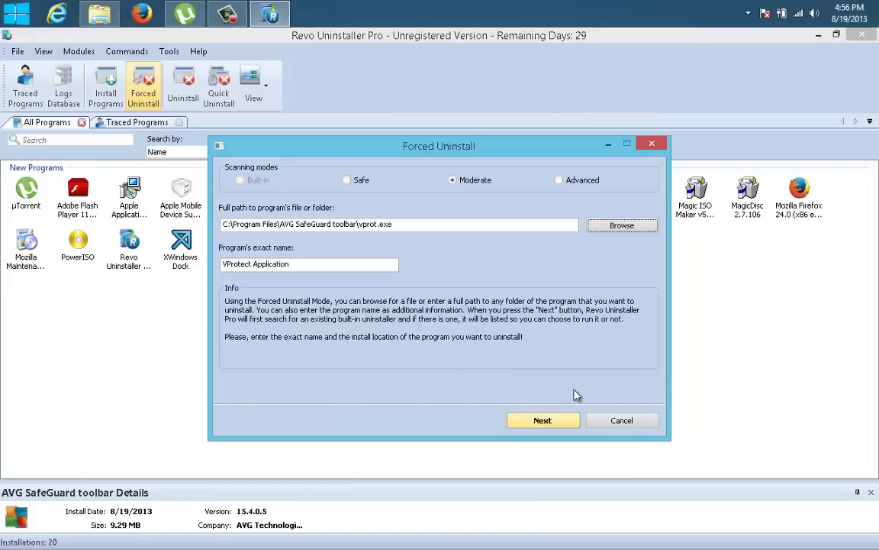
click(544, 420)
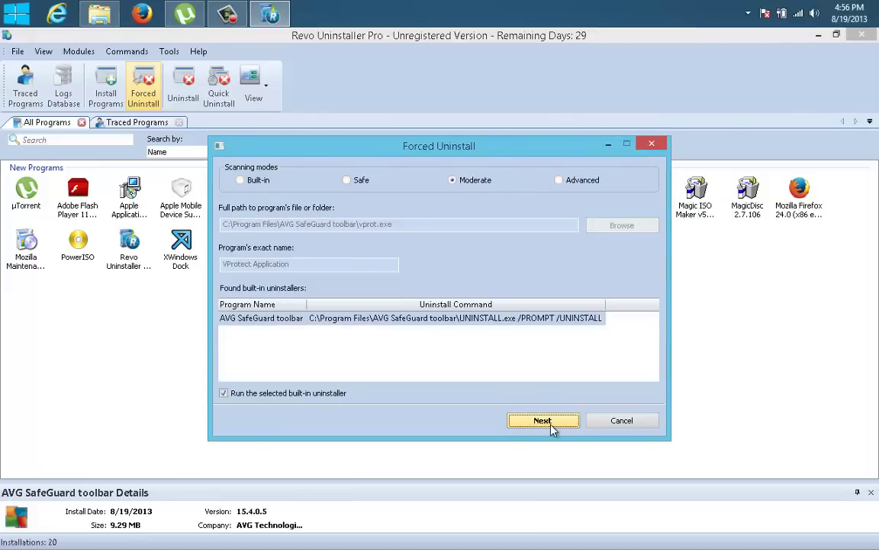
- Run the AVG SafeGuard toolbar's built-in uninstaller, agreeing to remove AVG Secure Search and closing the unresponsive ScriptHelper.exe
click(551, 428)
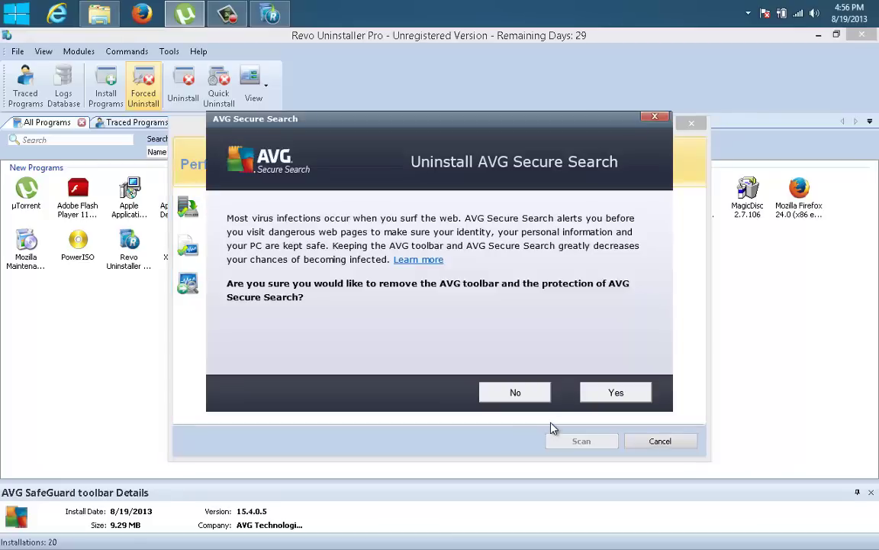
click(615, 392)
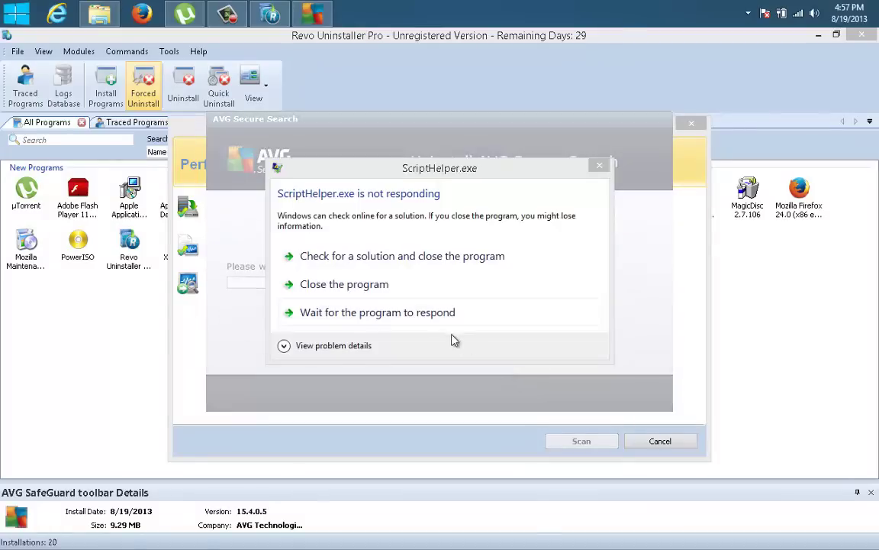
click(382, 284)
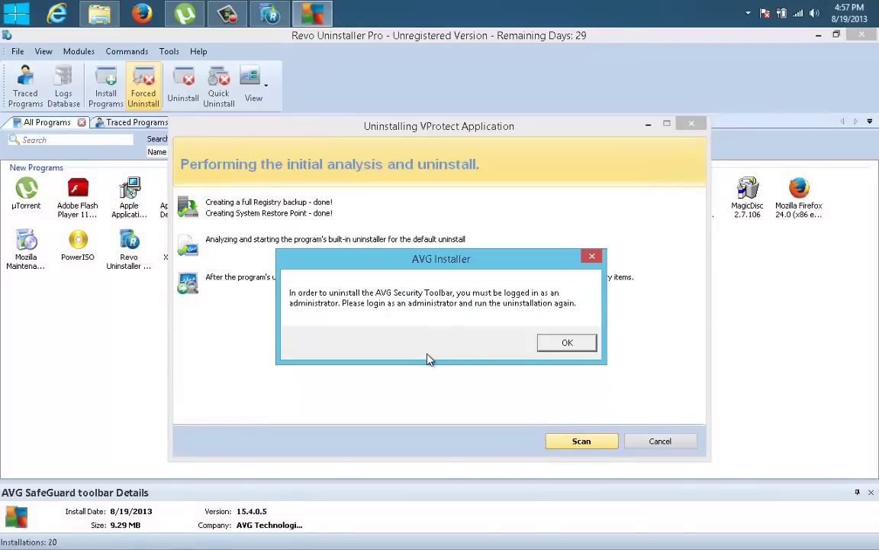
click(561, 347)
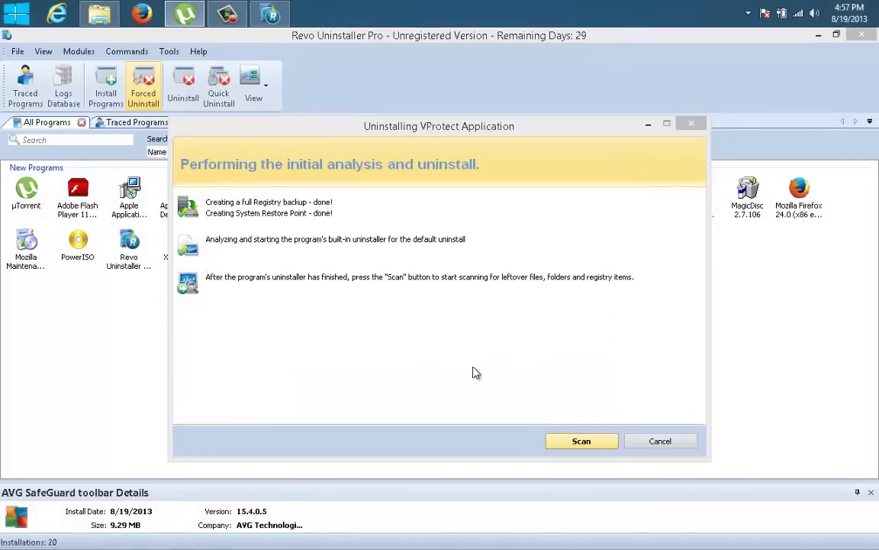
- Scan for AVG SafeGuard toolbar leftovers and delete all leftover registry items
click(563, 442)
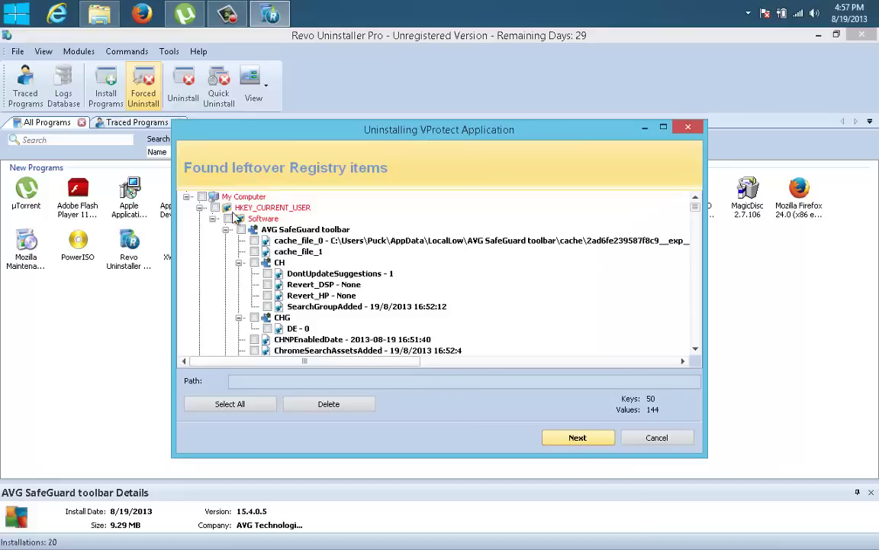
click(225, 406)
click(353, 414)
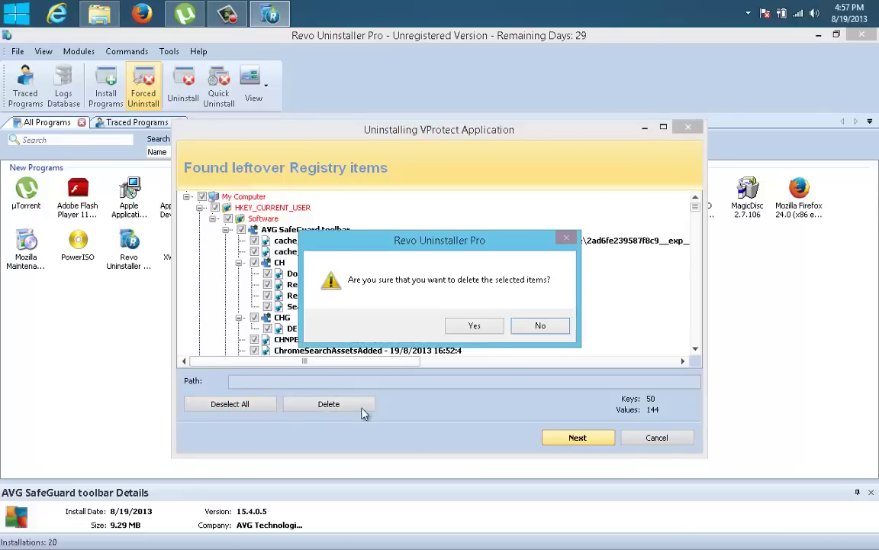
click(484, 328)
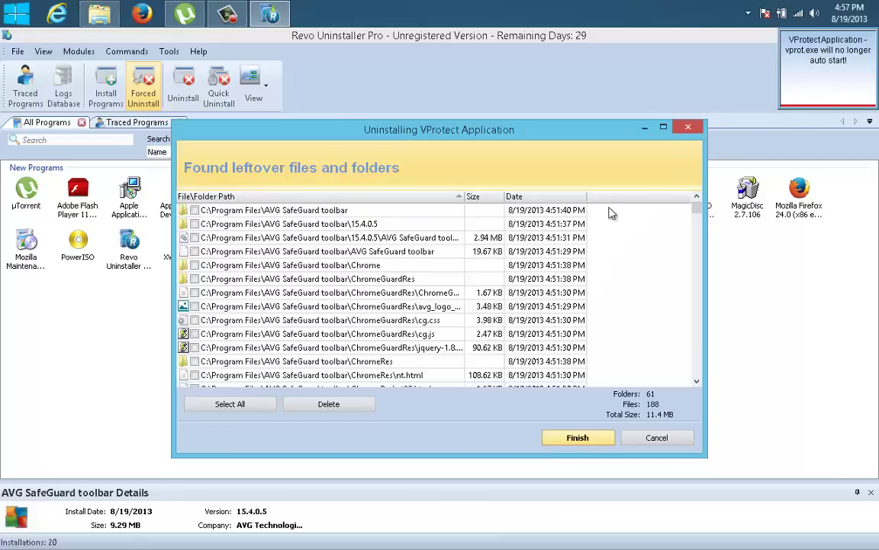
- Delete all leftover files and folders of the AVG SafeGuard toolbar
click(240, 404)
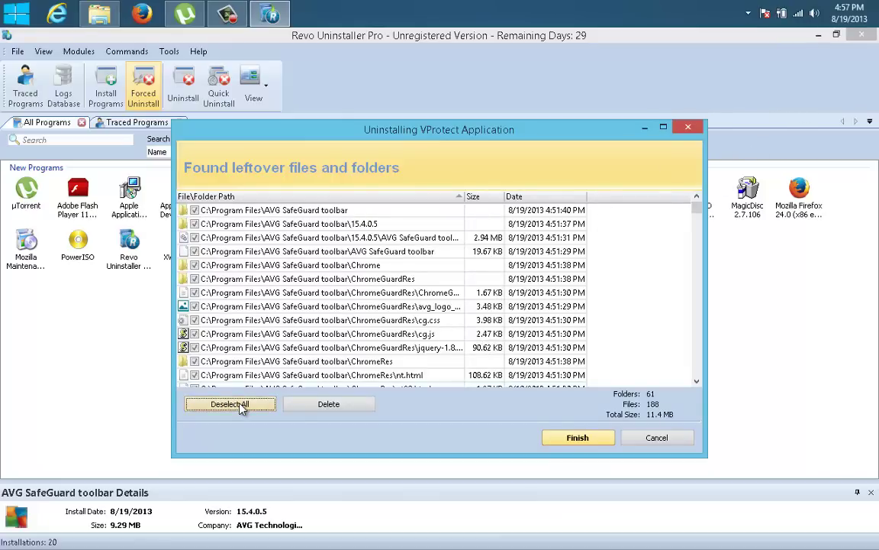
click(327, 404)
click(455, 324)
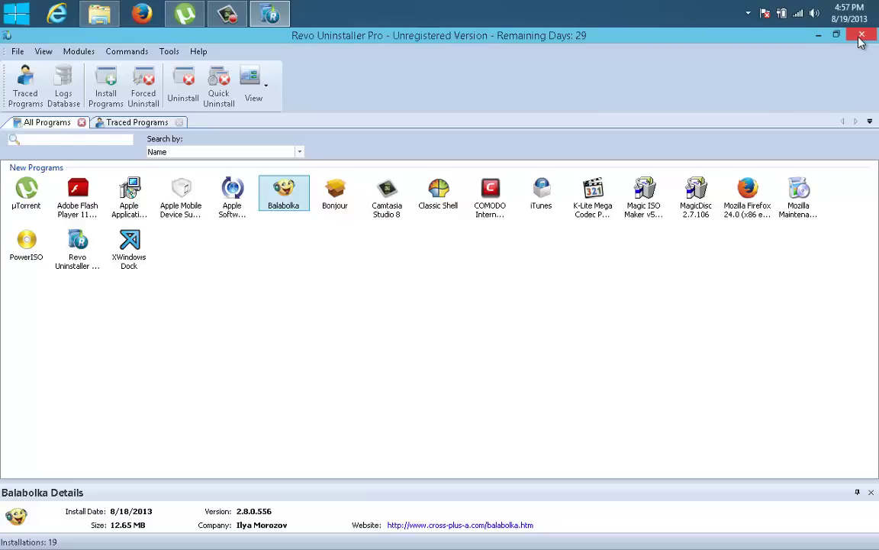
- Check the COMODO Internet Security Premium entry and close Revo Uninstaller Pro
click(492, 197)
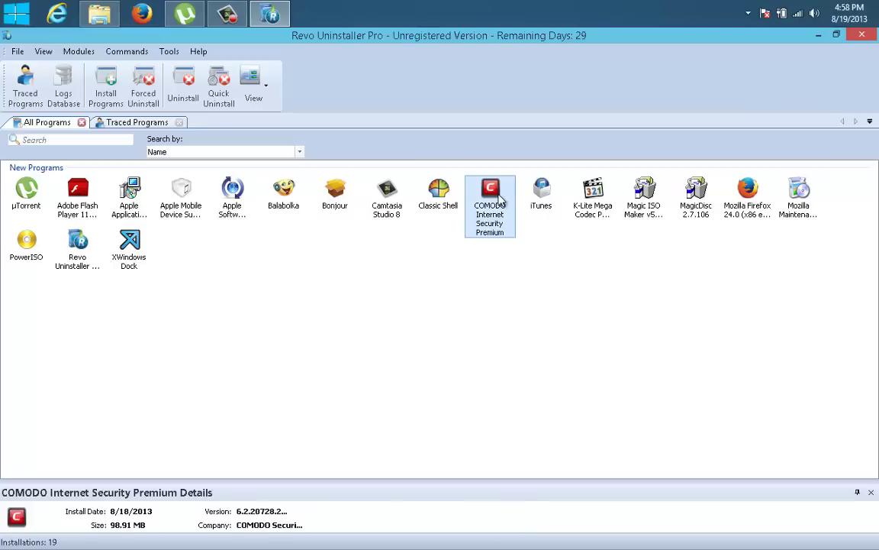
click(869, 37)
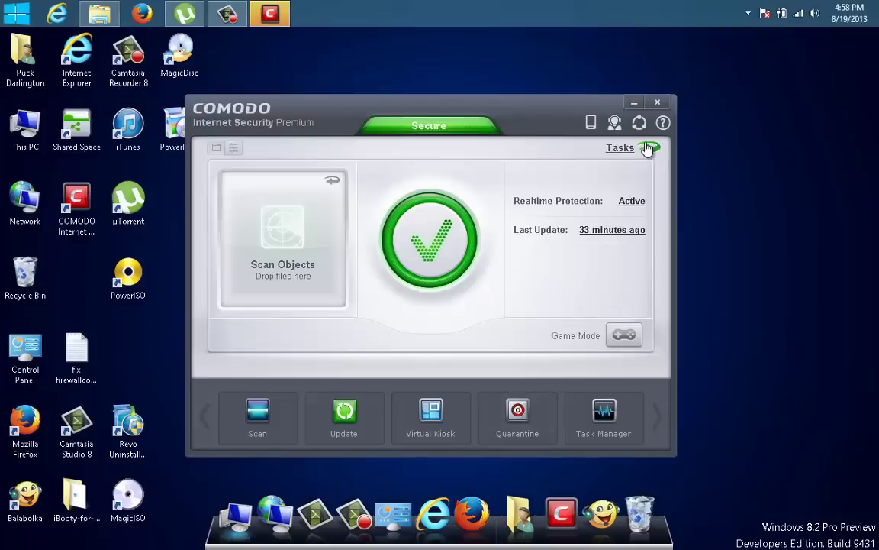
- Close the COMODO window, view the contents of the user's home folder and close it again
click(657, 101)
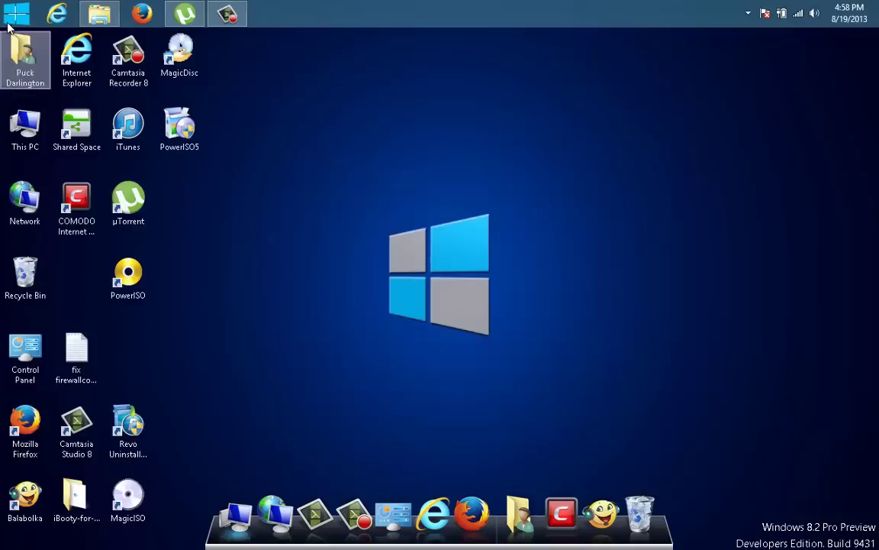
double_click(21, 54)
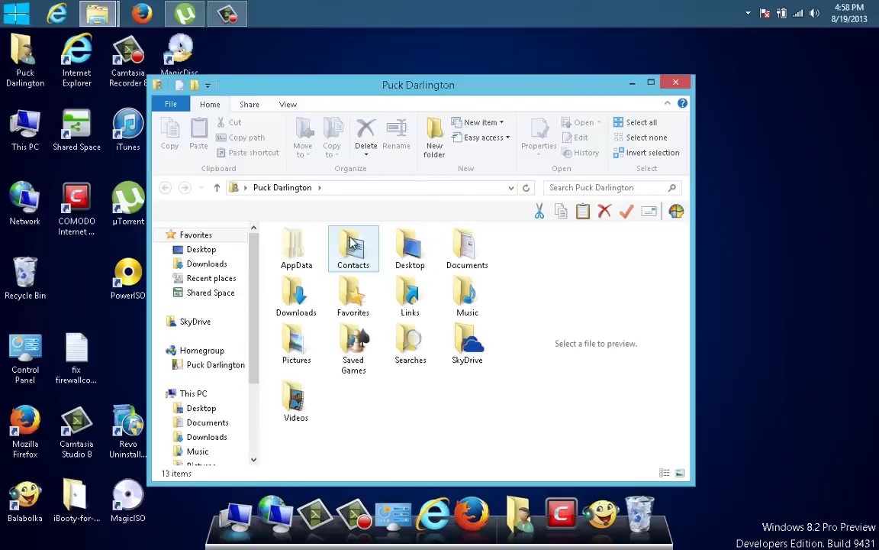
click(676, 84)
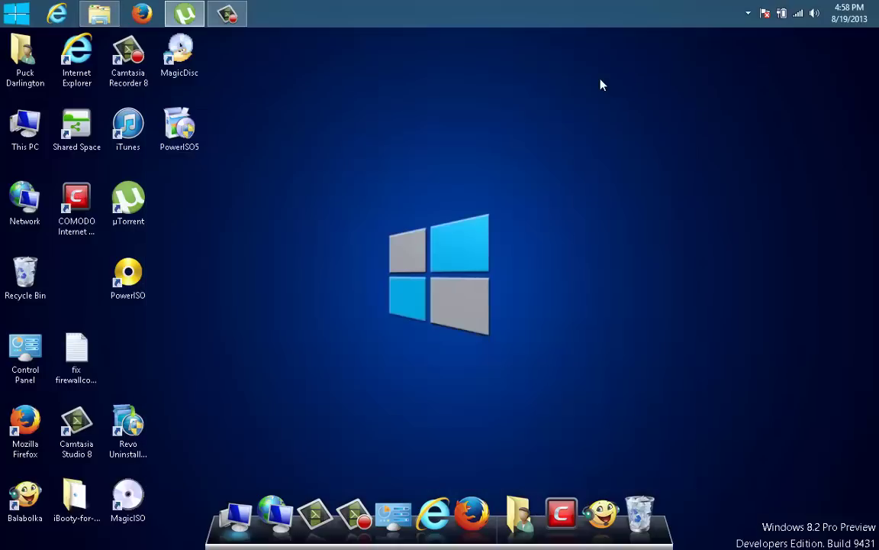
- Turn on Auto arrange icons for the desktop and hide the desktop icons
right_click(223, 210)
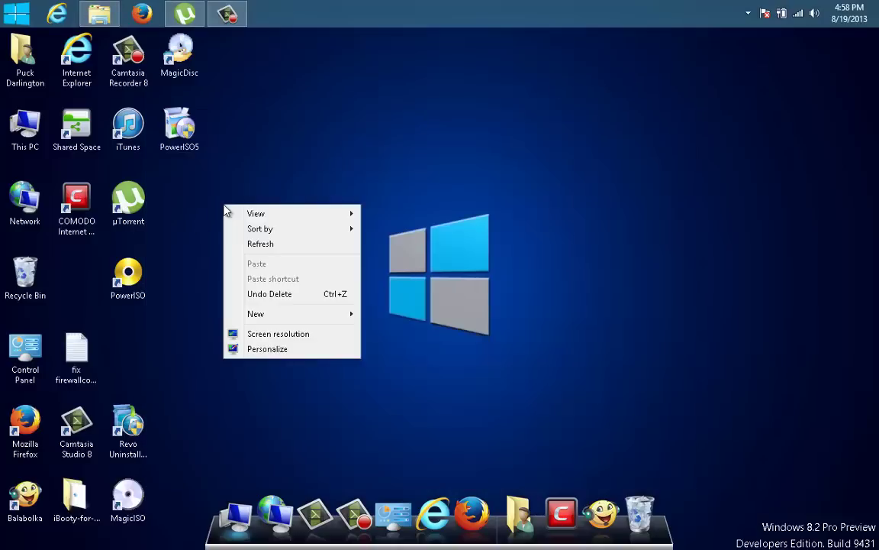
mouse_move(290, 214)
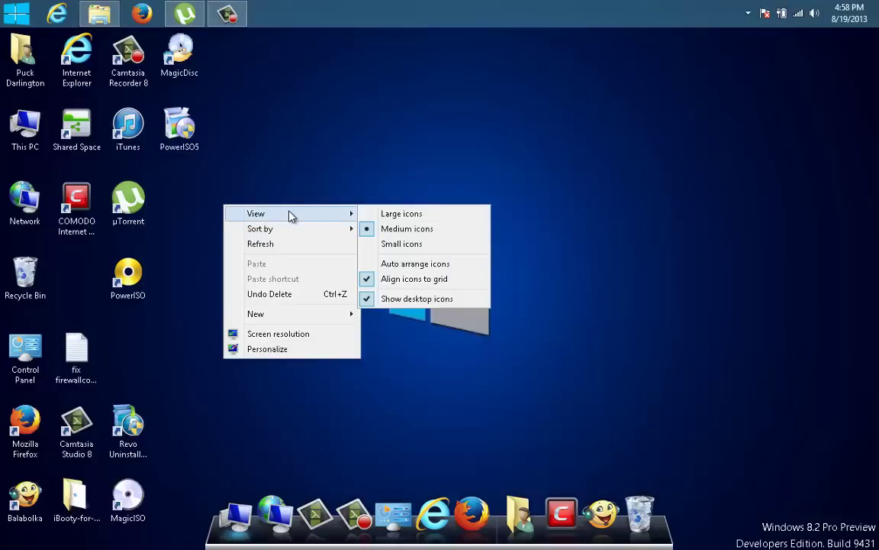
click(390, 267)
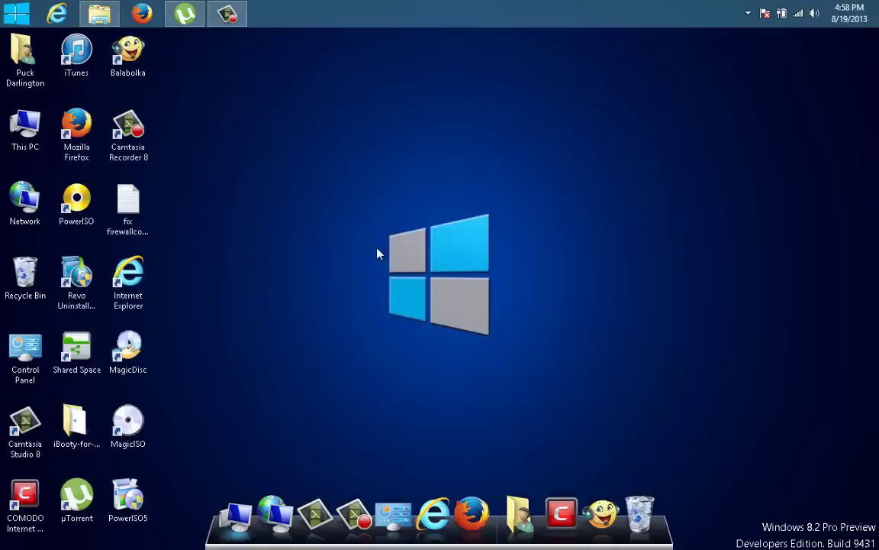
right_click(278, 166)
mouse_move(338, 171)
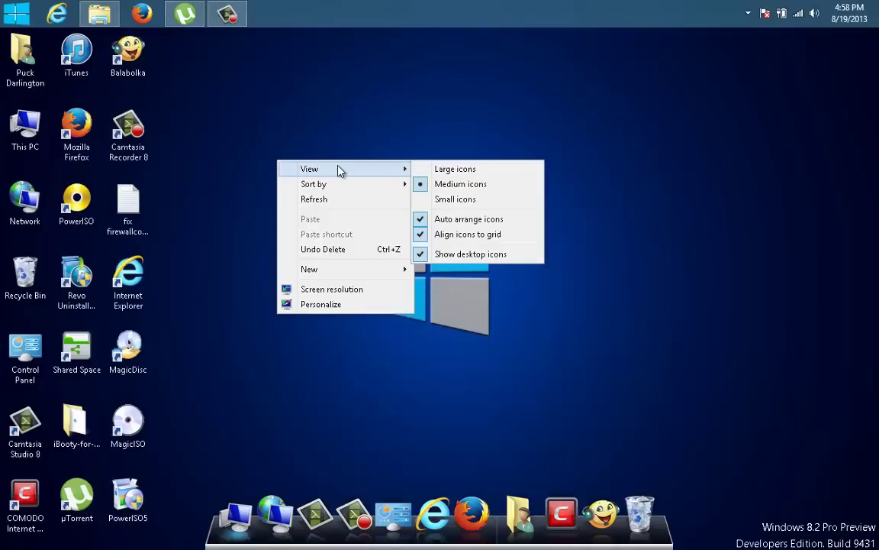
click(452, 256)
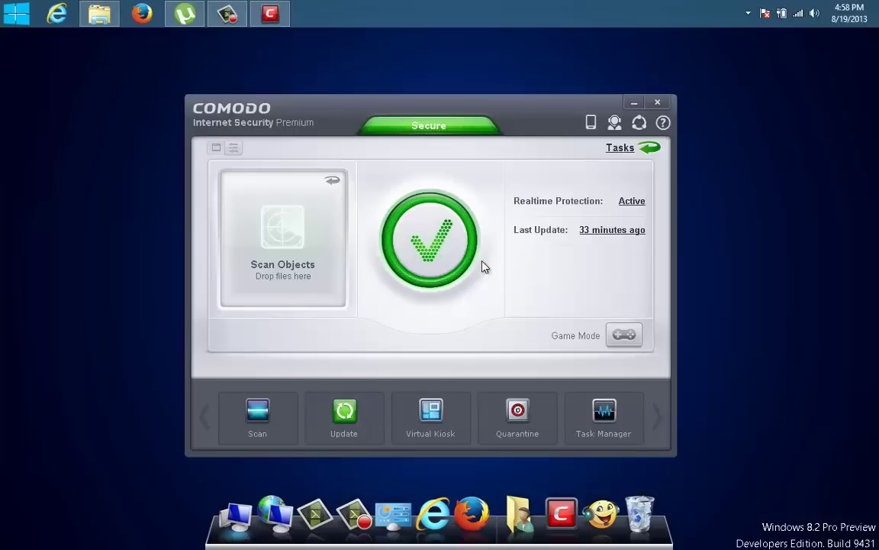
- Review COMODO's Firewall, Sandbox, General and Advanced task groups, close COMODO, and check the hidden system tray icons
click(649, 150)
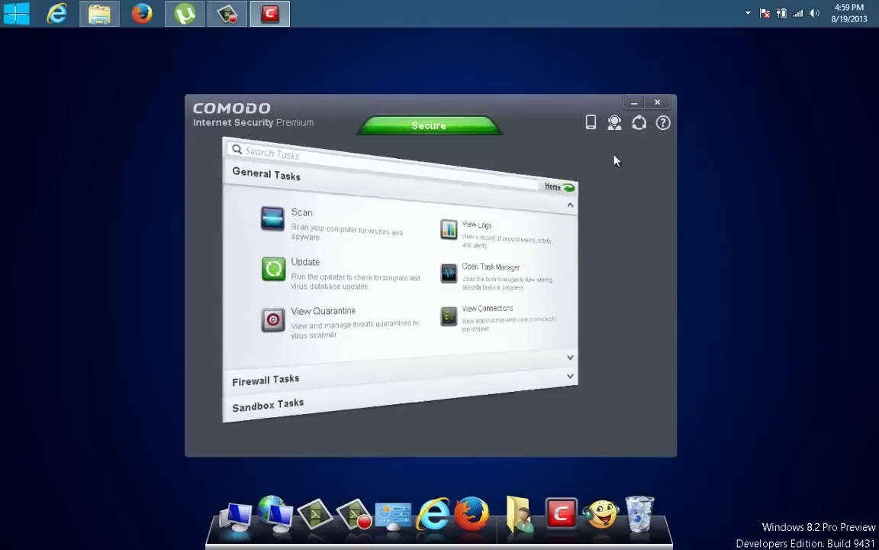
click(287, 383)
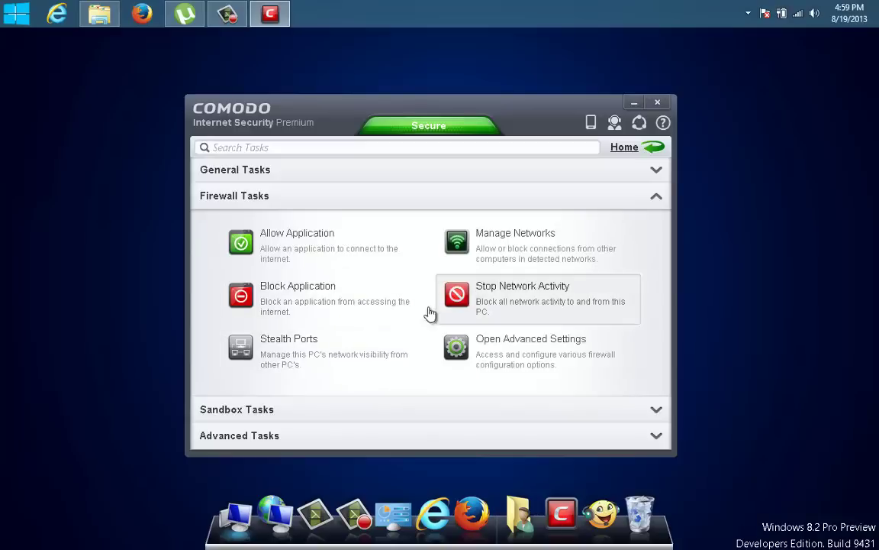
click(336, 409)
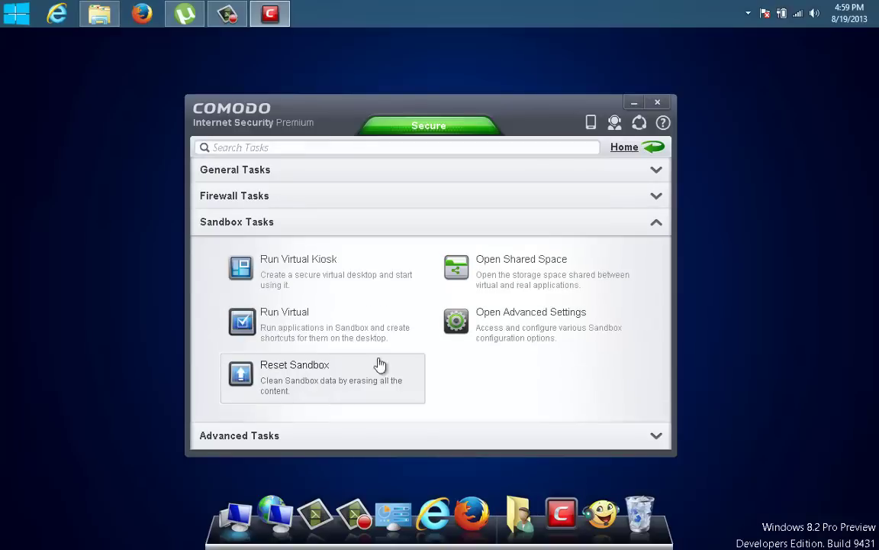
click(306, 173)
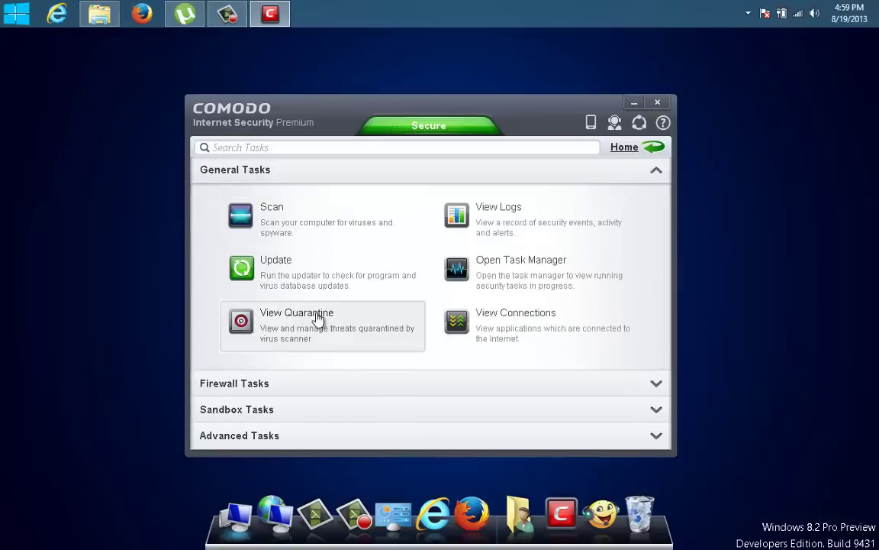
click(308, 441)
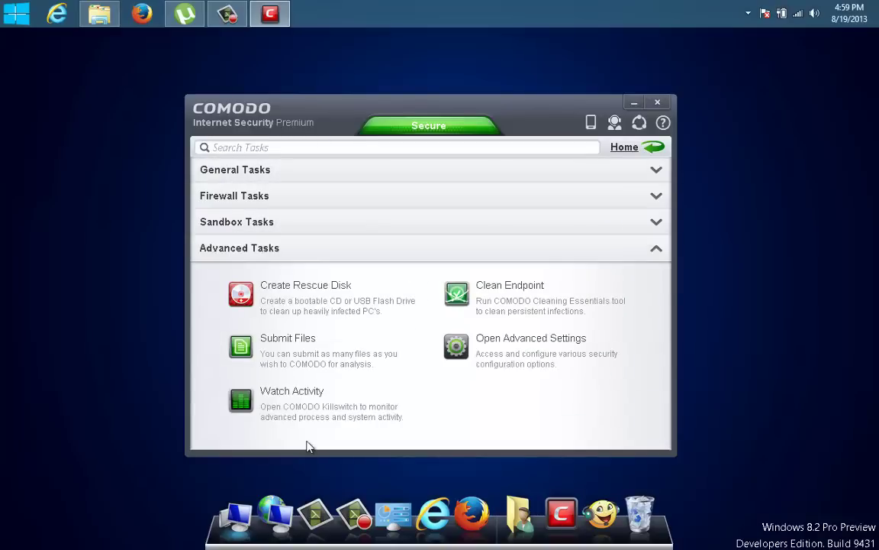
click(661, 104)
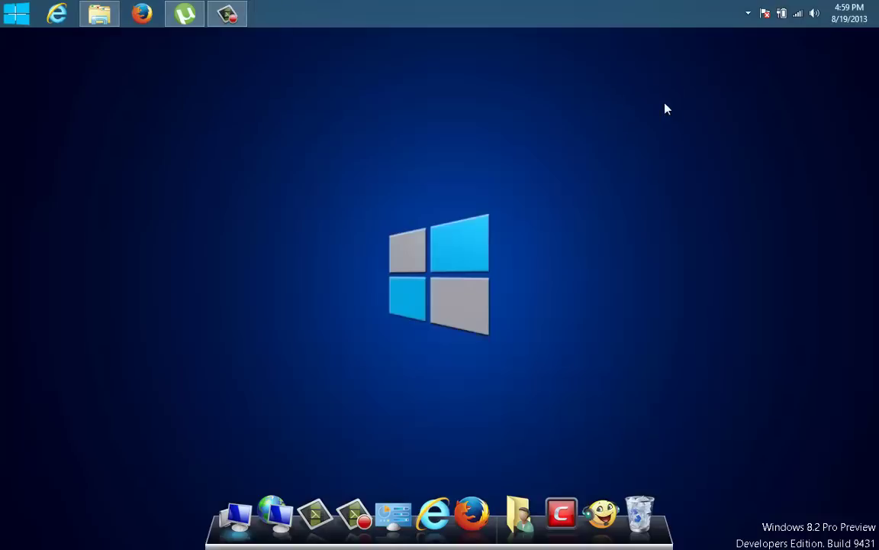
click(748, 18)
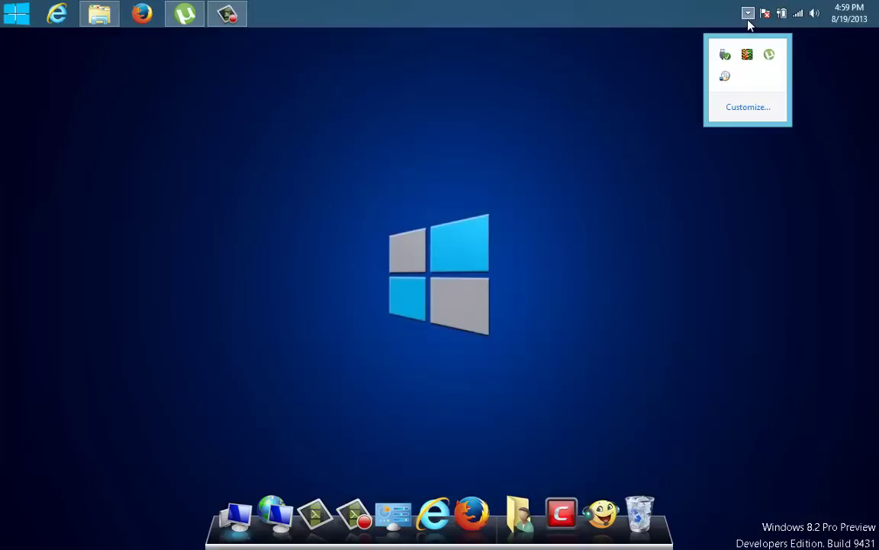
click(607, 99)
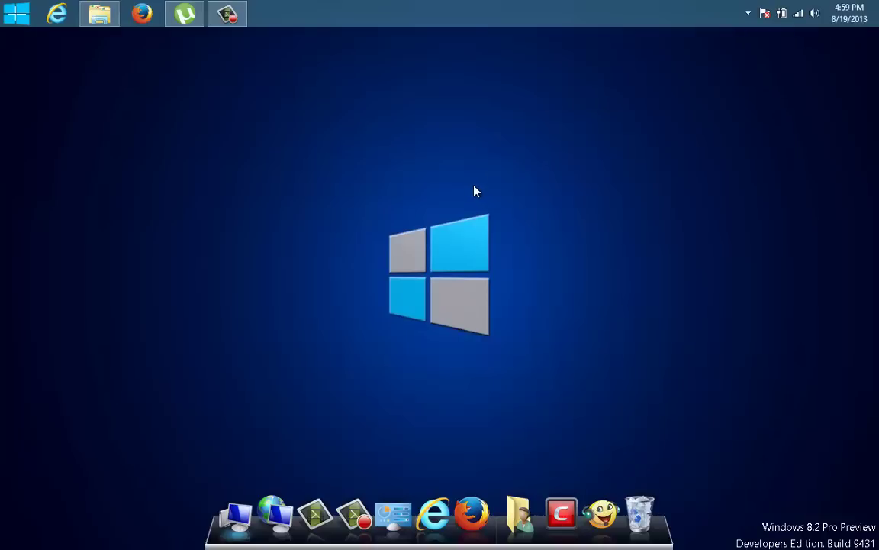
click(230, 17)
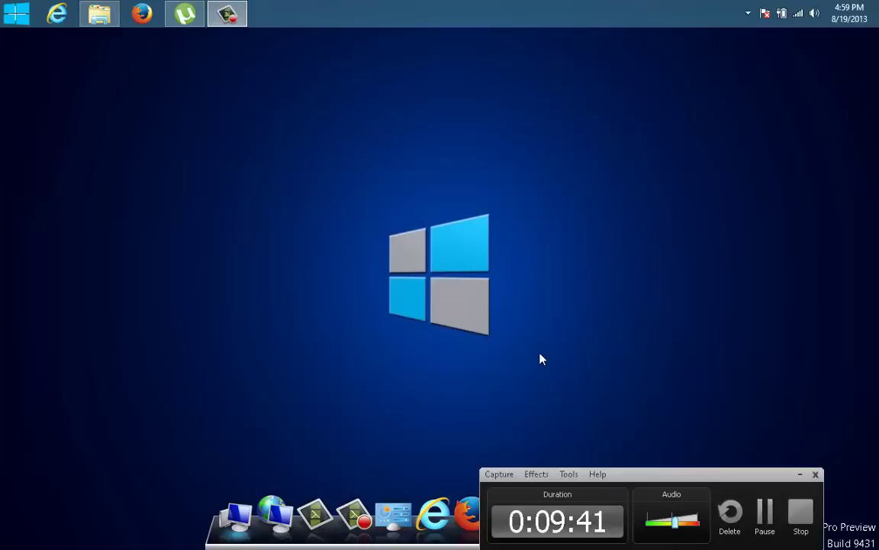
drag(673, 476, 663, 367)
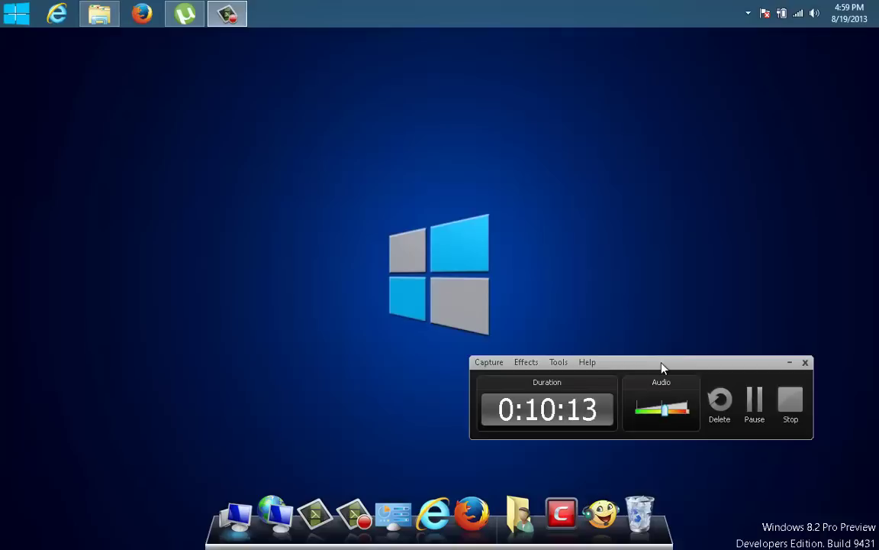
click(142, 21)
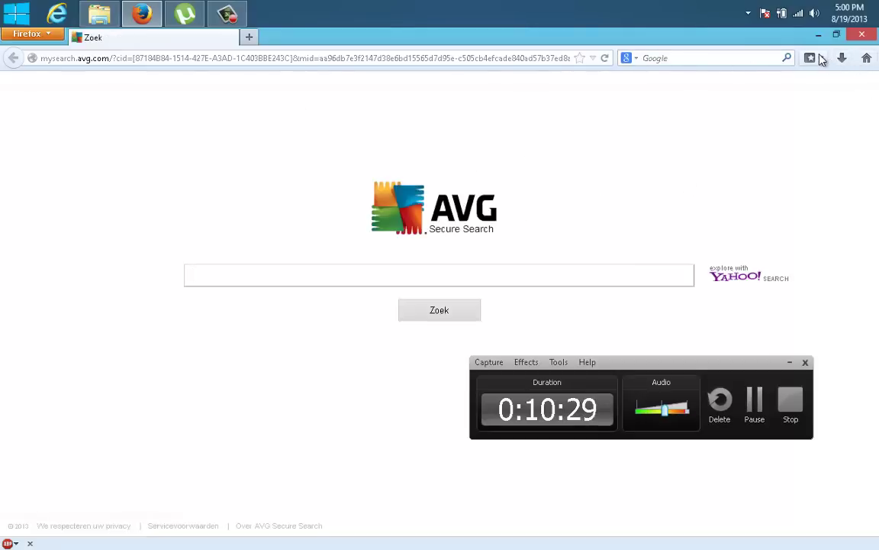
click(47, 33)
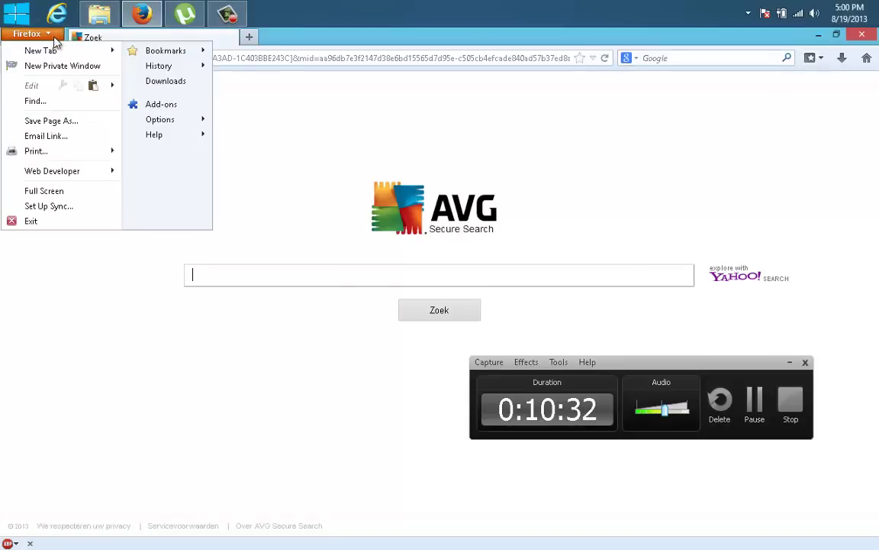
click(162, 120)
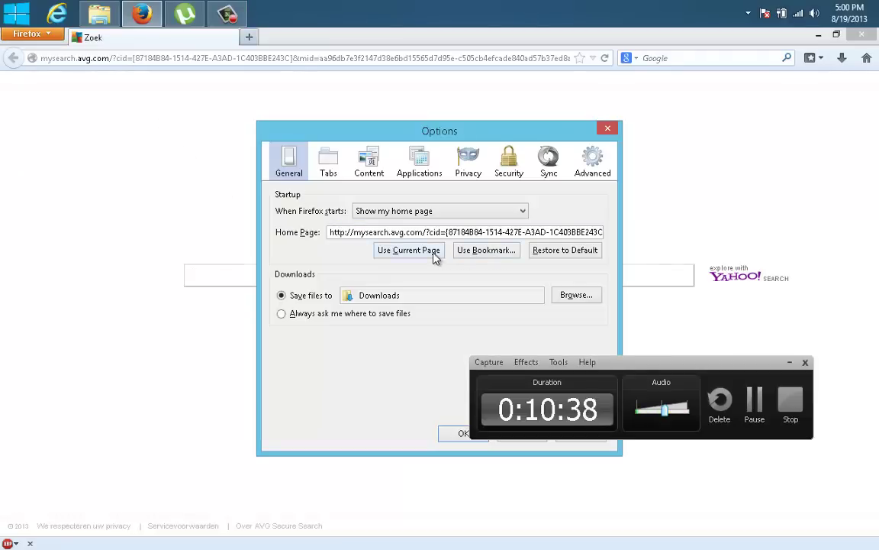
click(540, 250)
click(376, 231)
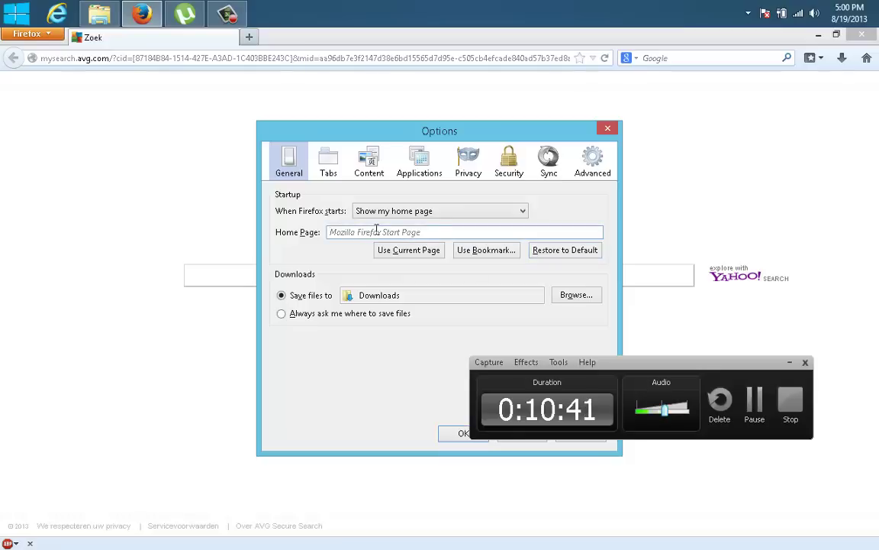
text(googl)
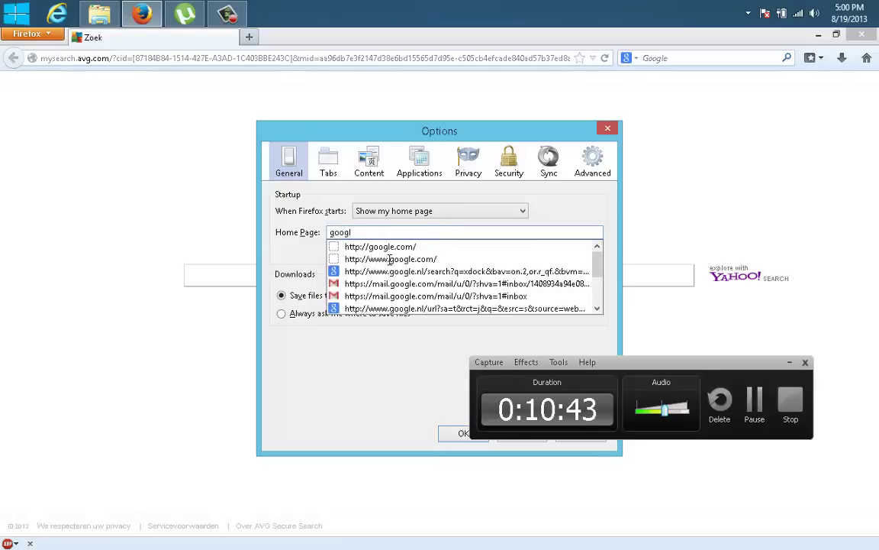
click(385, 259)
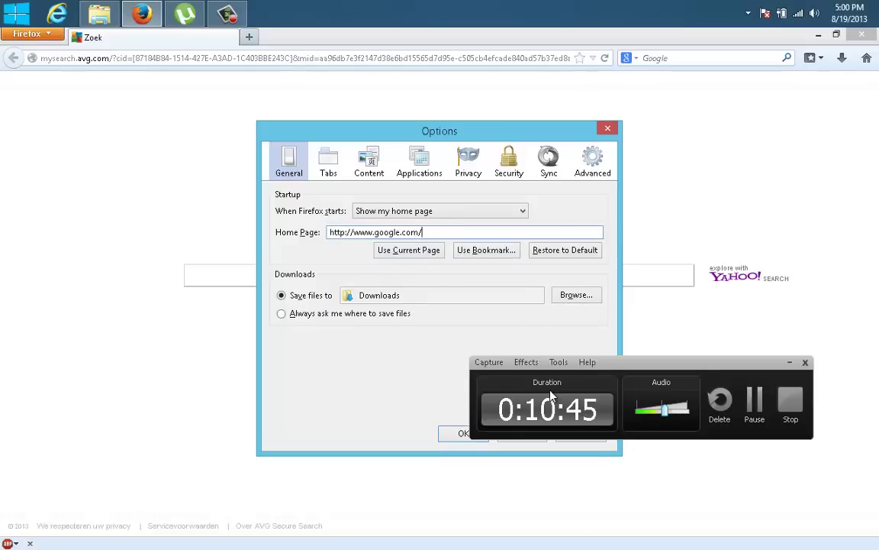
click(463, 433)
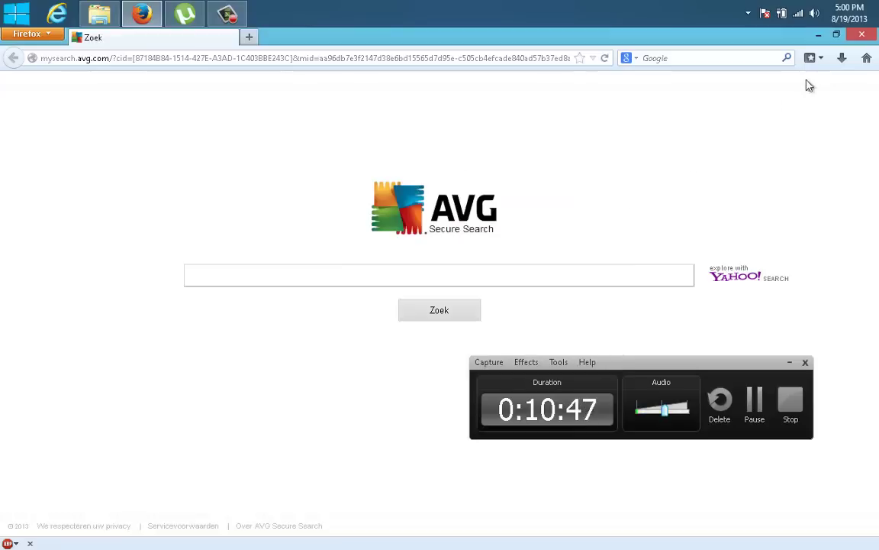
click(865, 61)
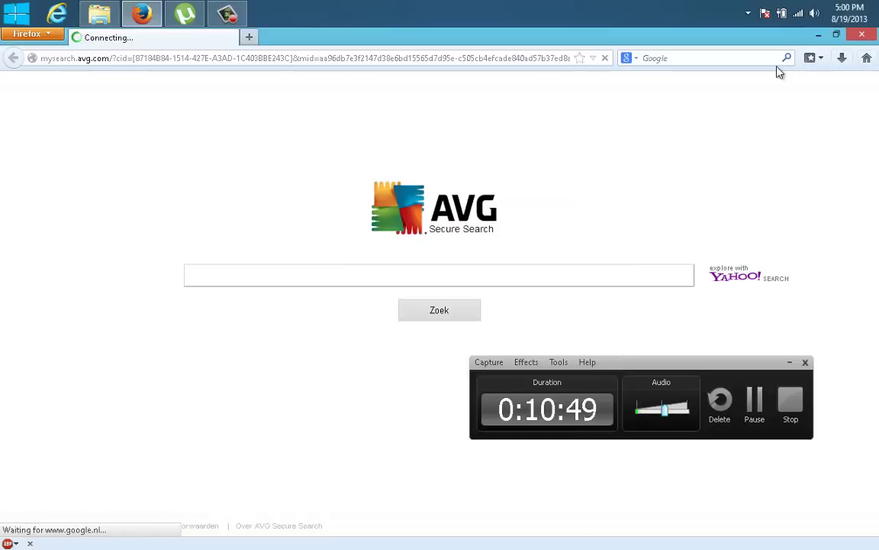
click(861, 35)
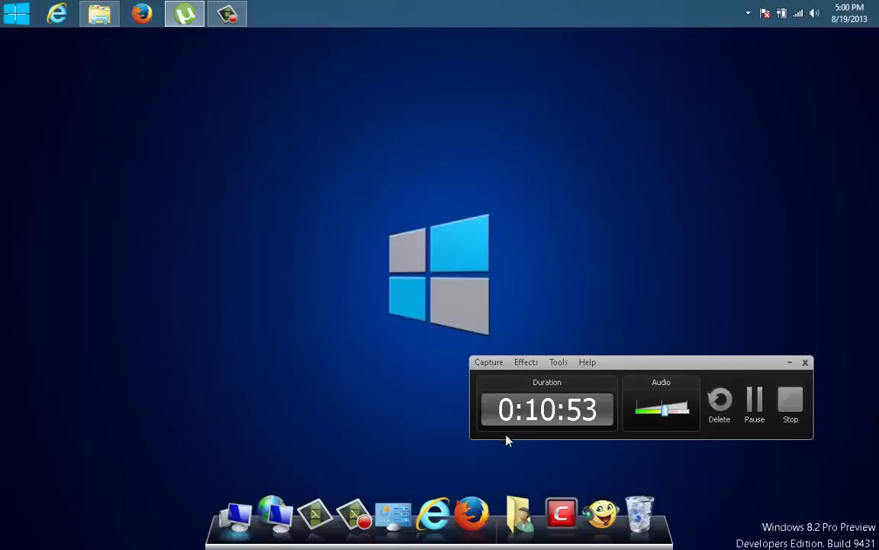
- Try to reopen Firefox, dismiss the already-running warning and request a restart from the Mozilla Crash Reporter
click(472, 513)
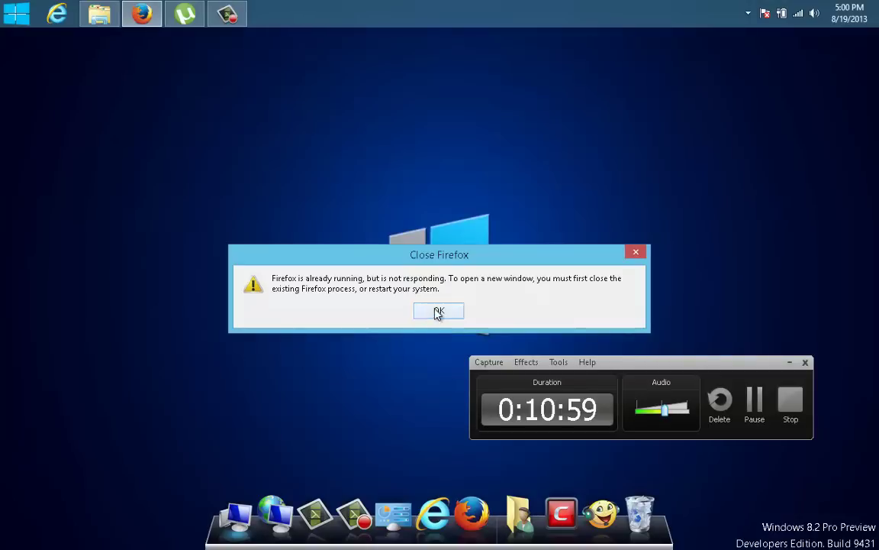
click(439, 311)
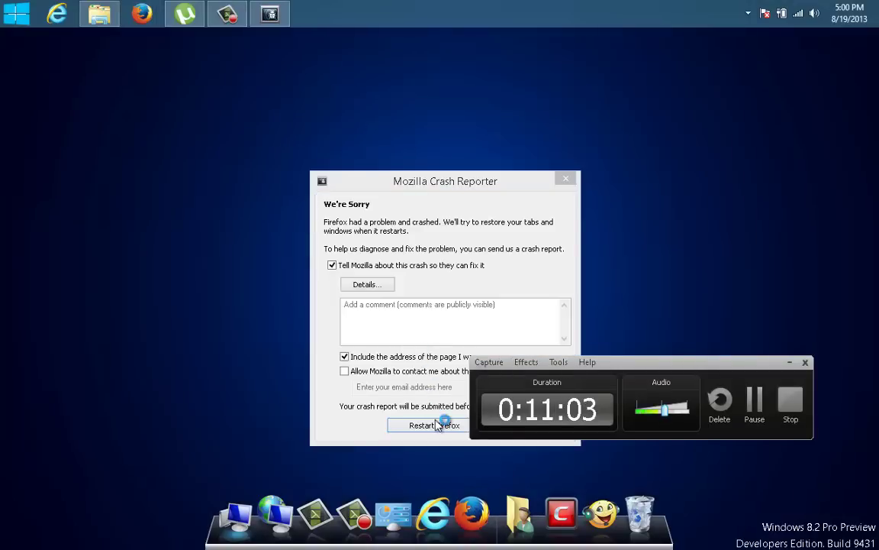
click(437, 425)
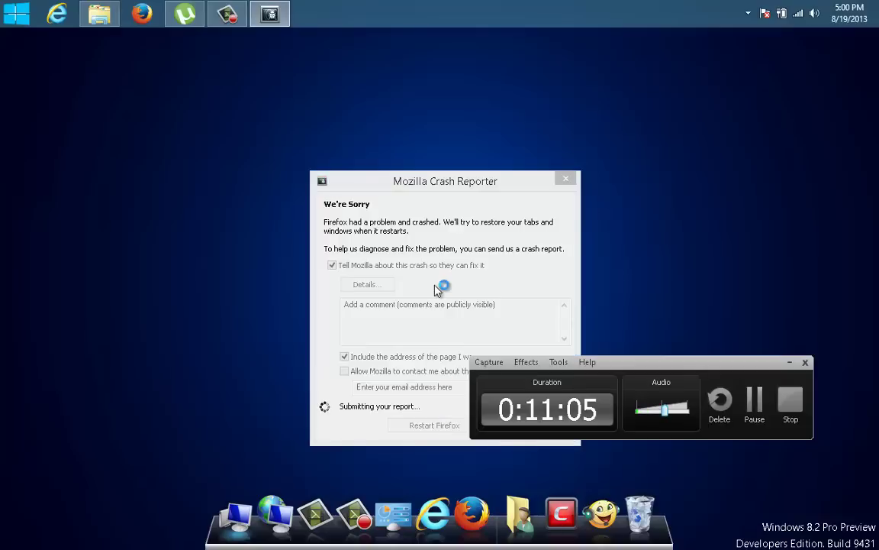
click(565, 180)
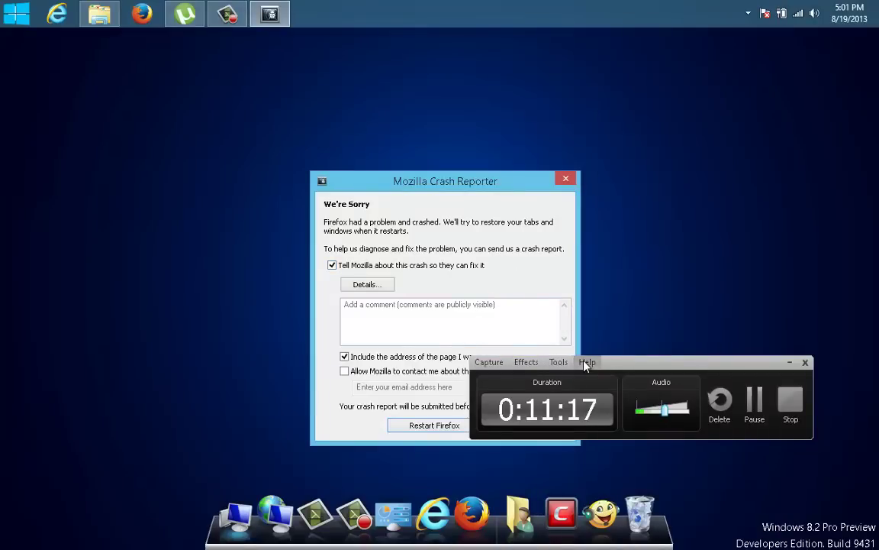
- Exclude the page address from the crash report, retry restarting Firefox and close the Mozilla Crash Reporter
drag(506, 367, 623, 313)
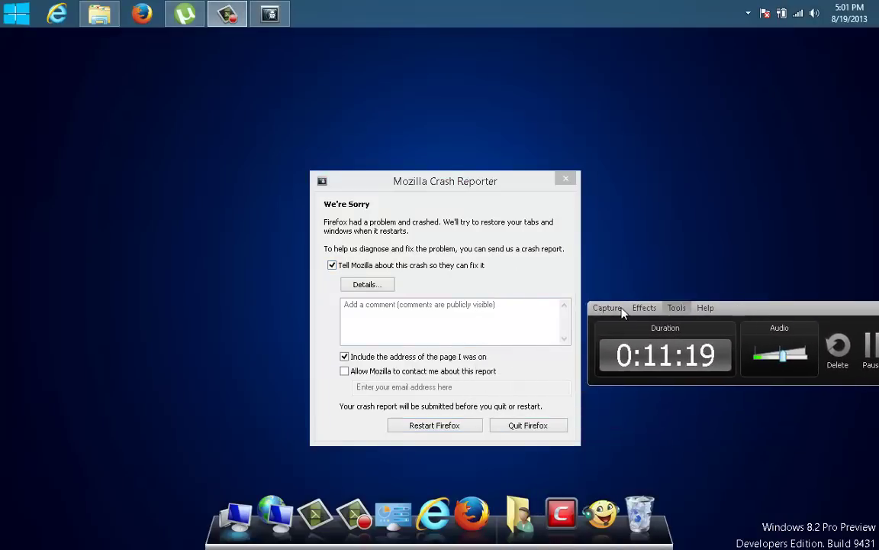
click(427, 356)
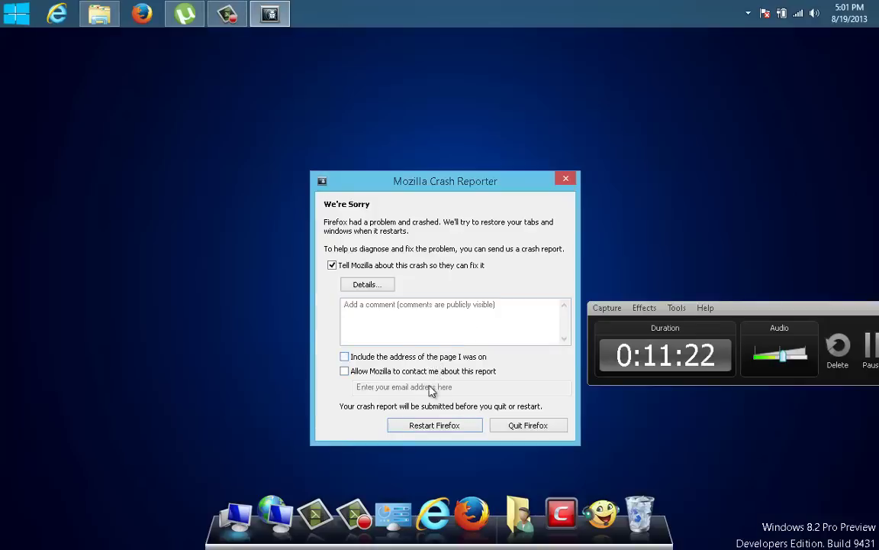
click(440, 428)
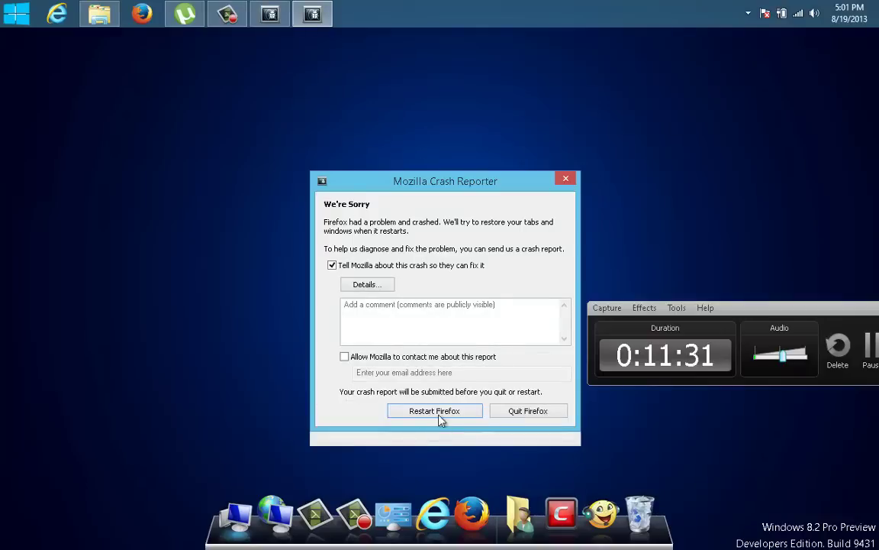
click(572, 177)
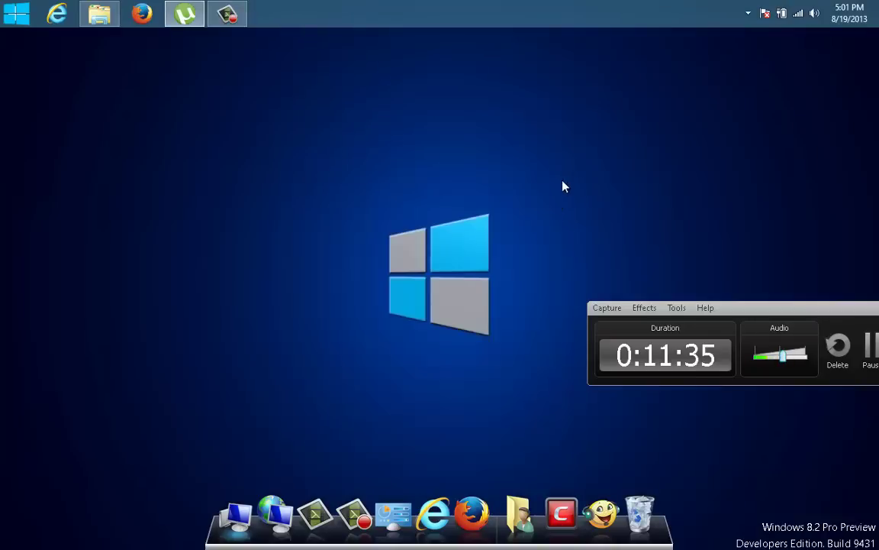
- Open Firefox again, load the home page to verify that it leads to Google, and close the browser
click(468, 512)
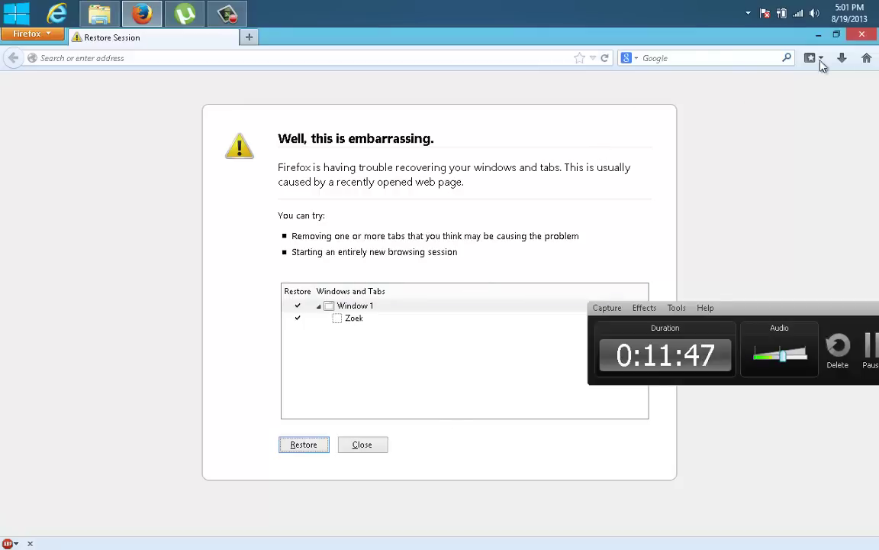
click(868, 59)
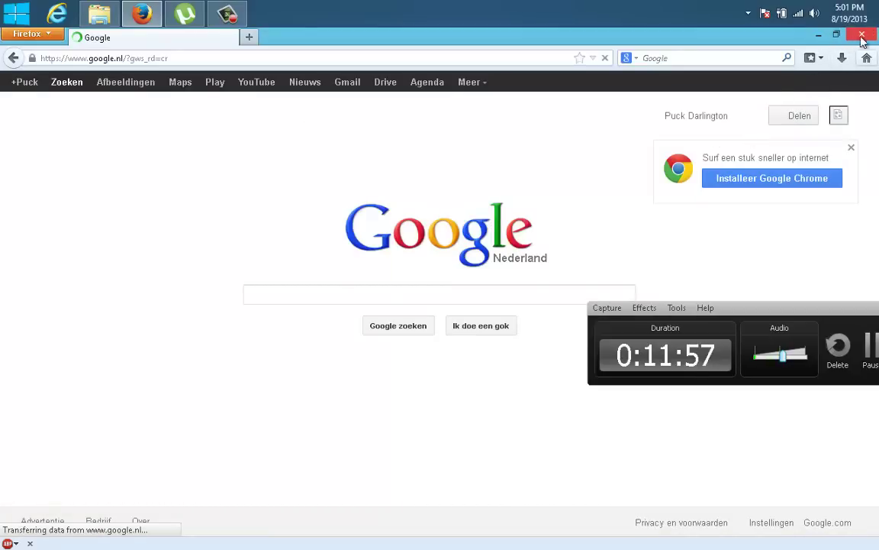
click(862, 36)
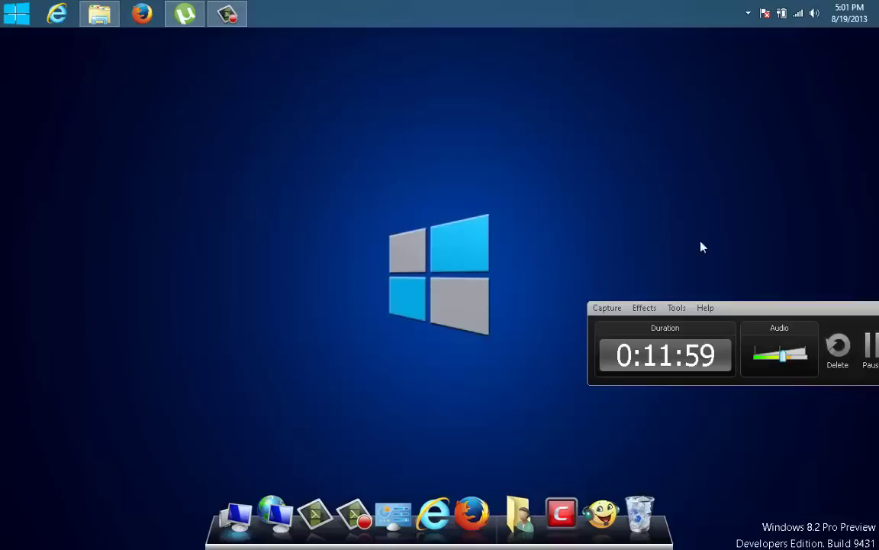
- Reopen Firefox, search Google for "revo uni" and open the Download Revo Uninstaller Freeware page on revouninstaller.com
click(471, 513)
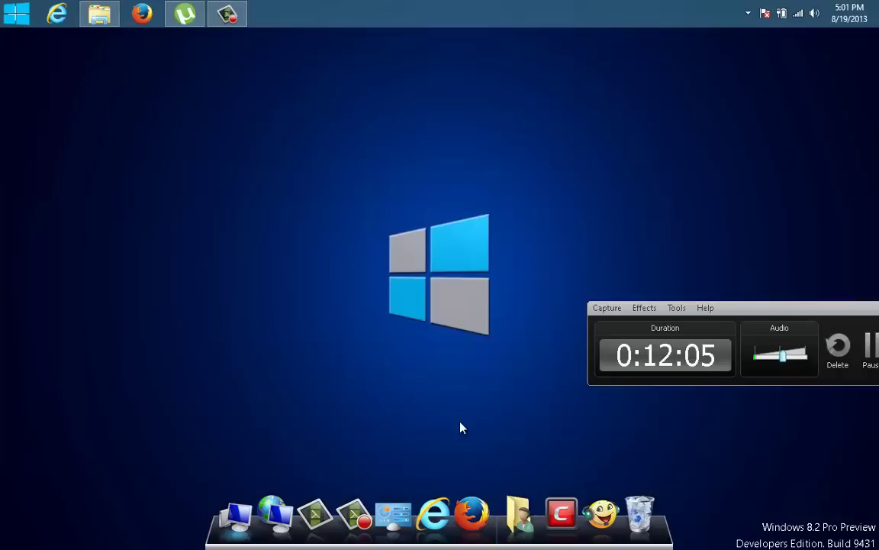
key(super+3)
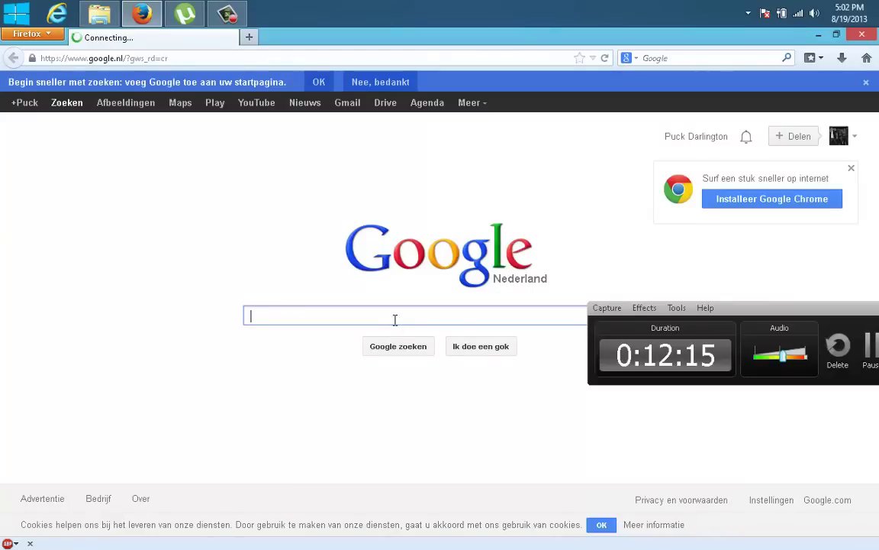
text(revo)
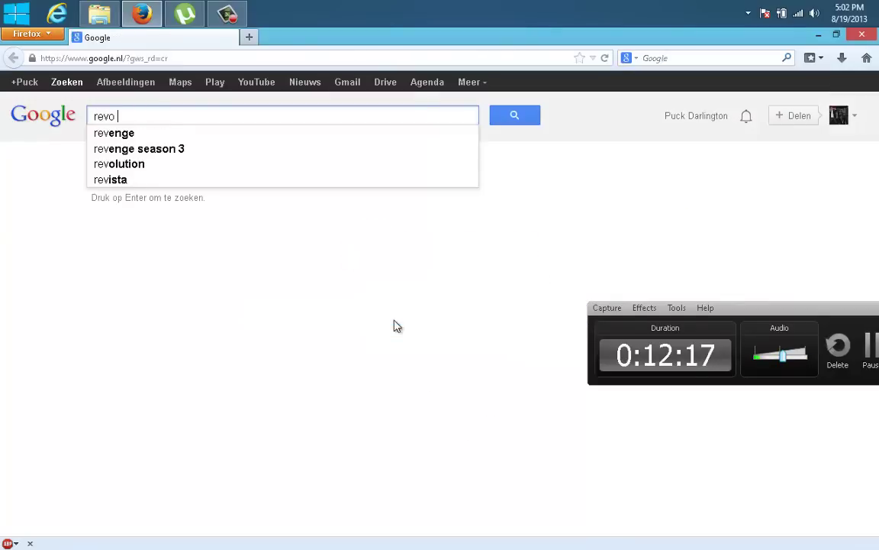
text( uni)
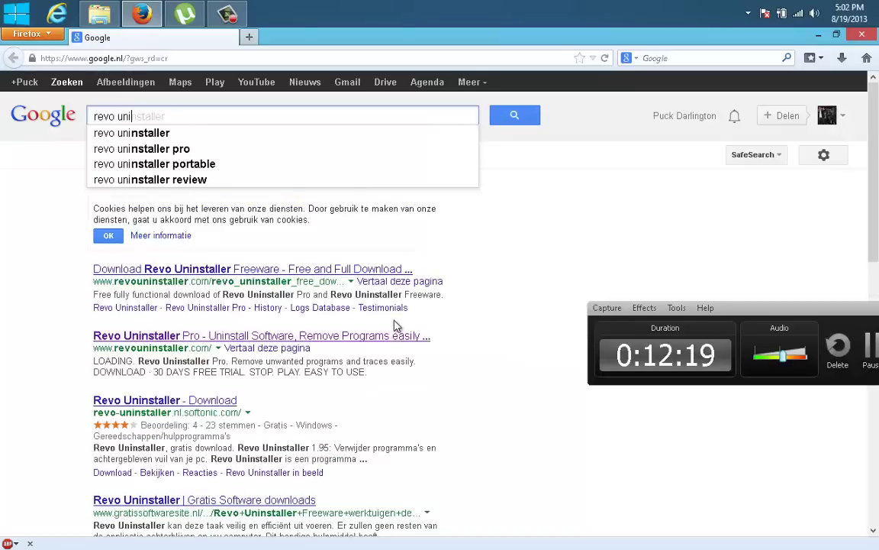
click(279, 277)
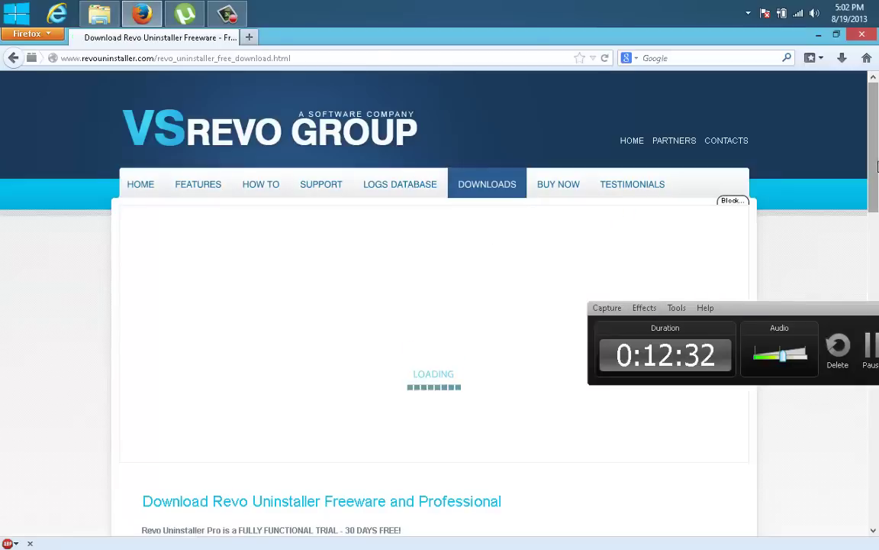
- Review the Freeware and Professional download options on the Revo Uninstaller page and close Firefox
drag(877, 166, 876, 504)
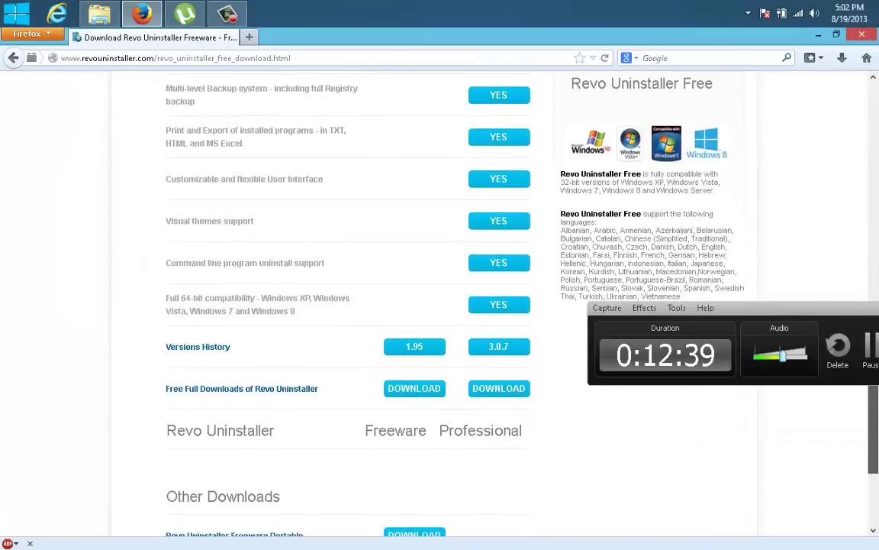
drag(876, 443, 876, 164)
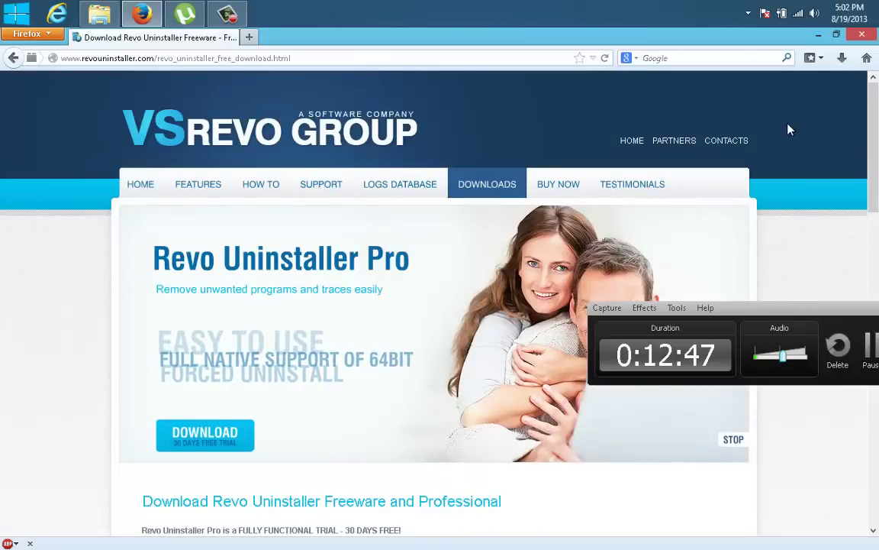
click(861, 35)
drag(731, 308, 431, 105)
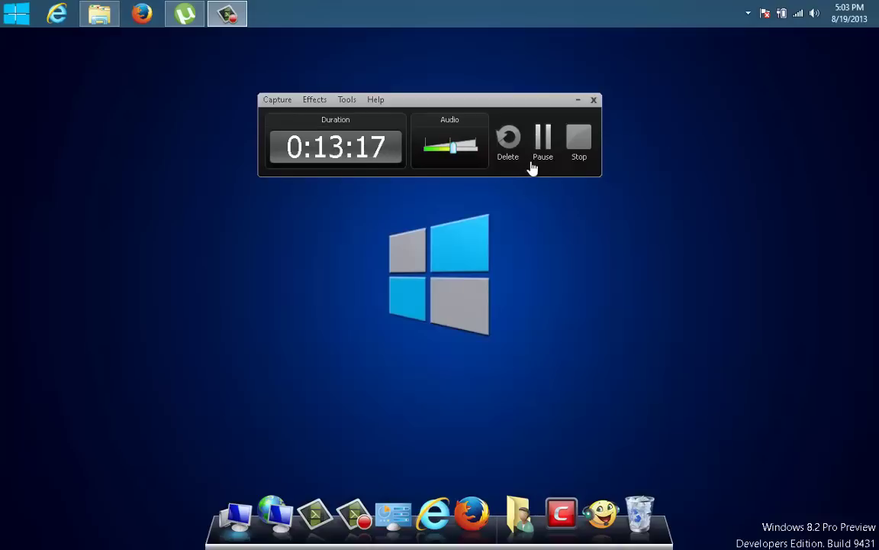
click(581, 136)
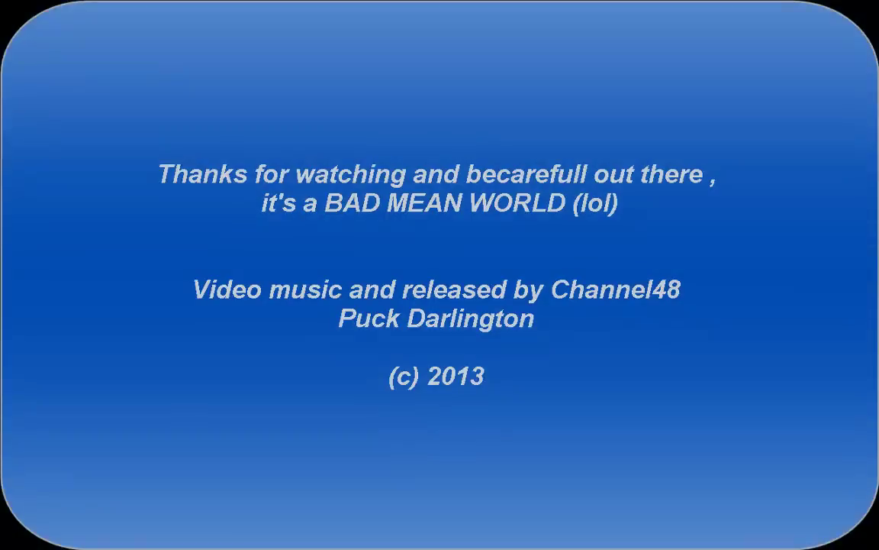